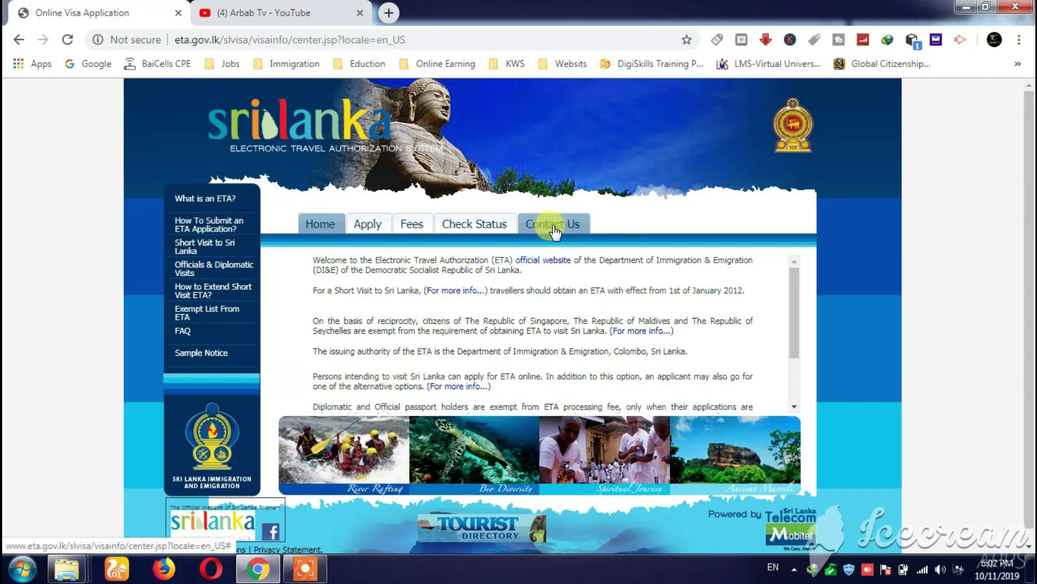
- Review the ETA processing fee table under Fees, then go to the Apply page
click(411, 224)
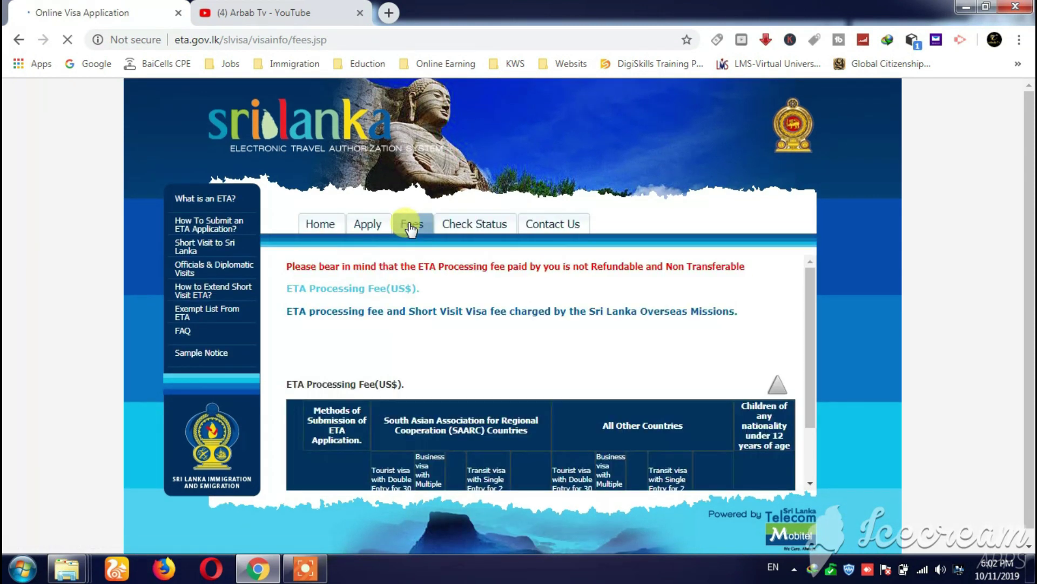
click(367, 288)
scroll(484, 314, down, 3)
scroll(475, 315, up, 3)
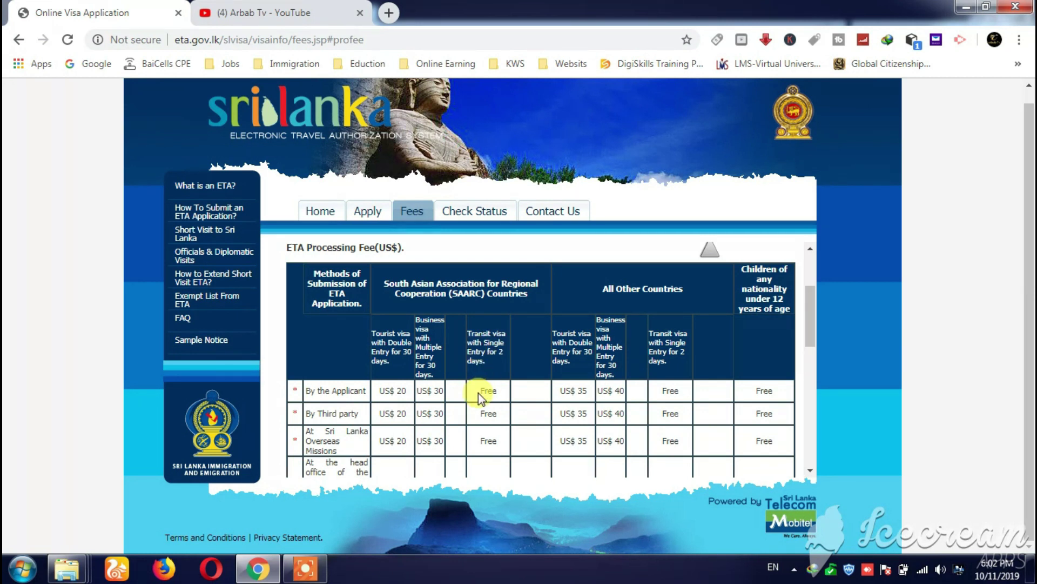
click(372, 216)
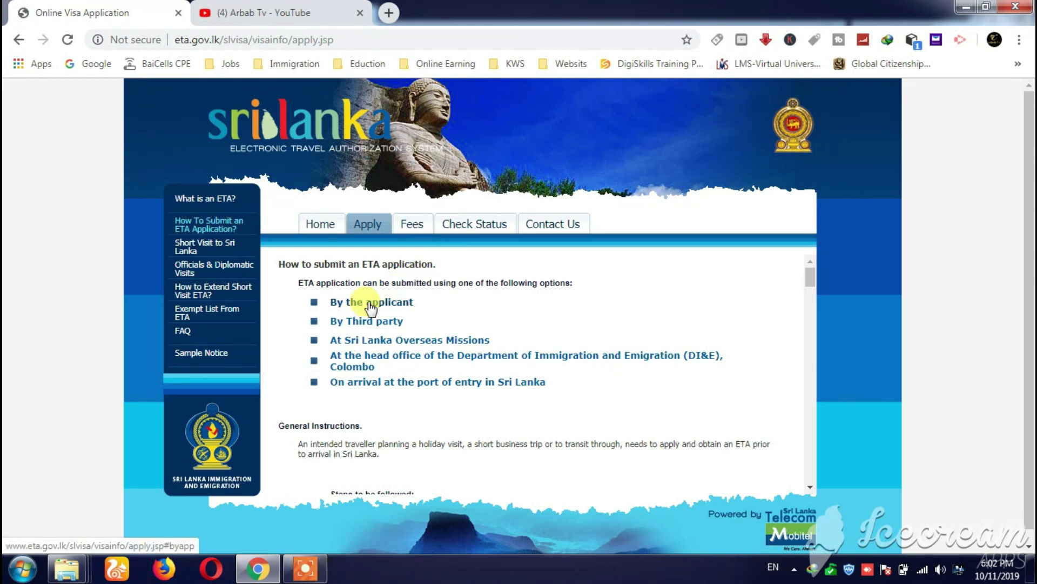
- Start a new application as the applicant, agree to the terms, and choose Tourist ETA for an individual
click(369, 303)
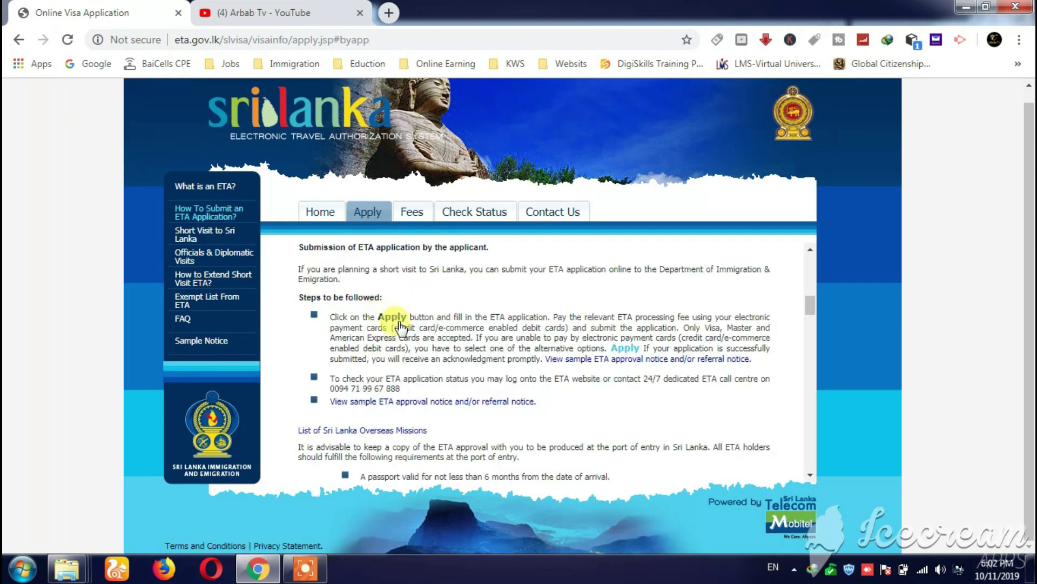
click(393, 319)
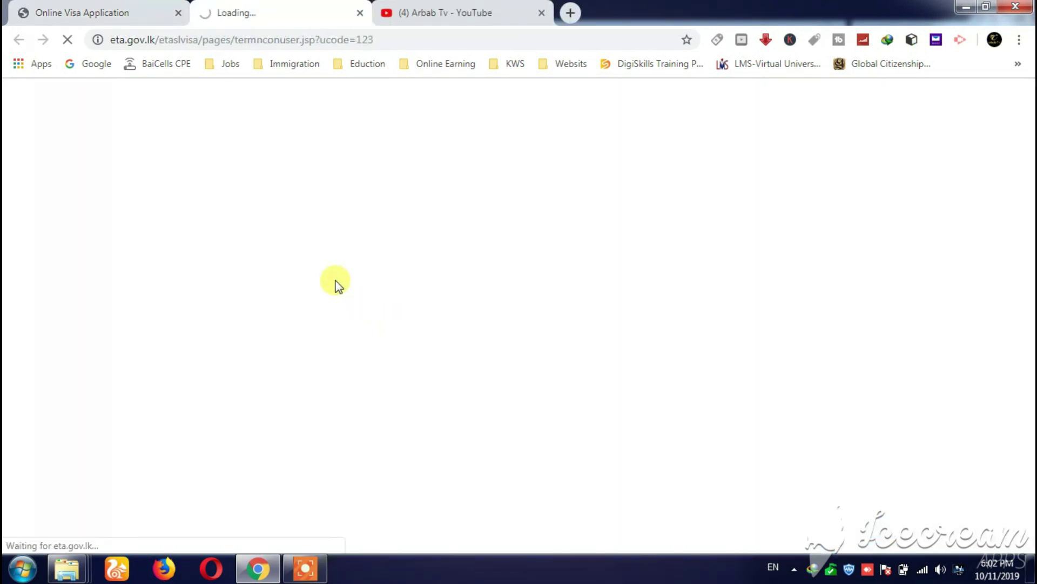
scroll(346, 346, down, 3)
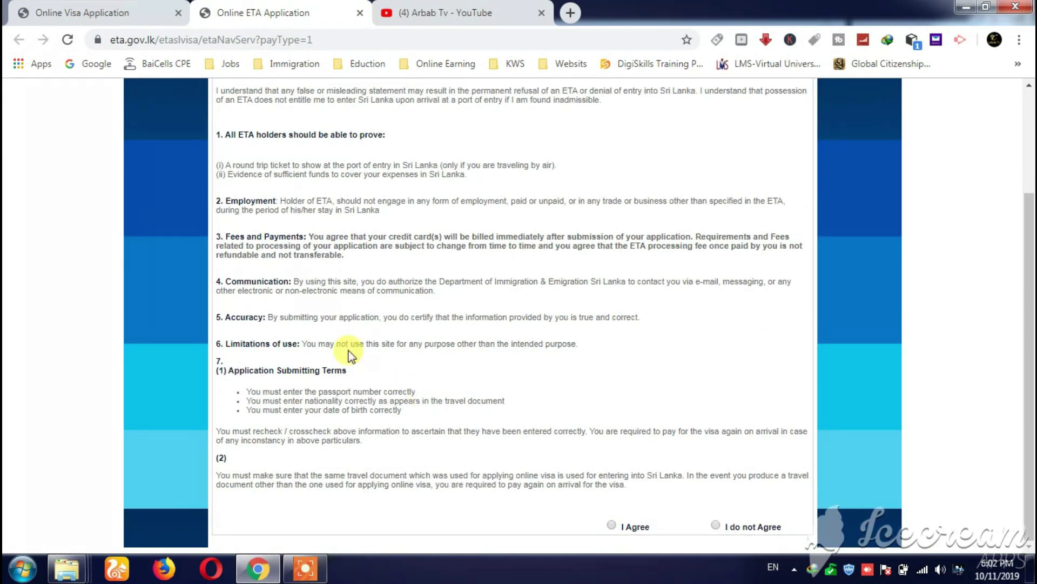
click(611, 524)
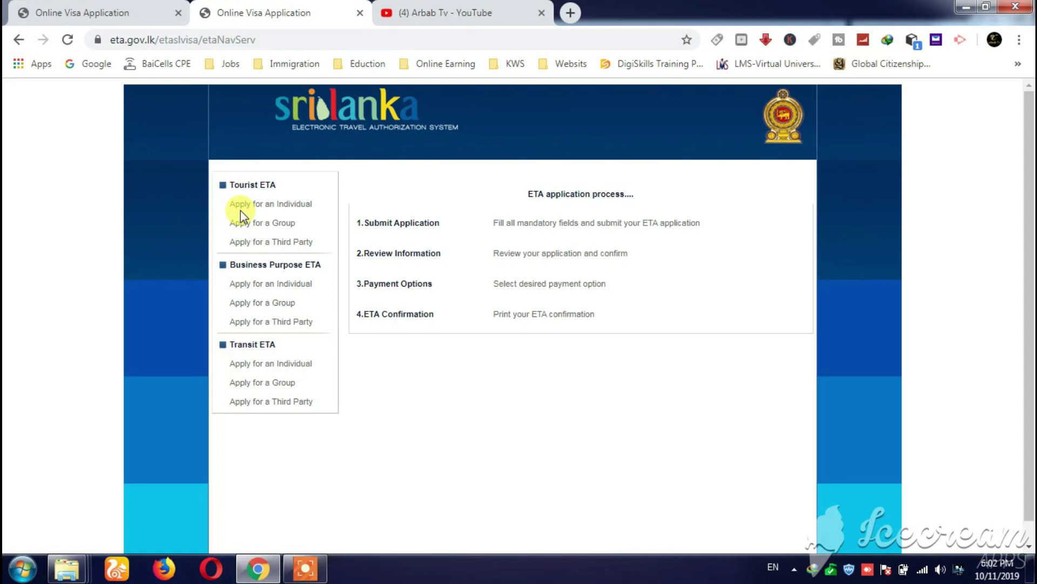
click(285, 209)
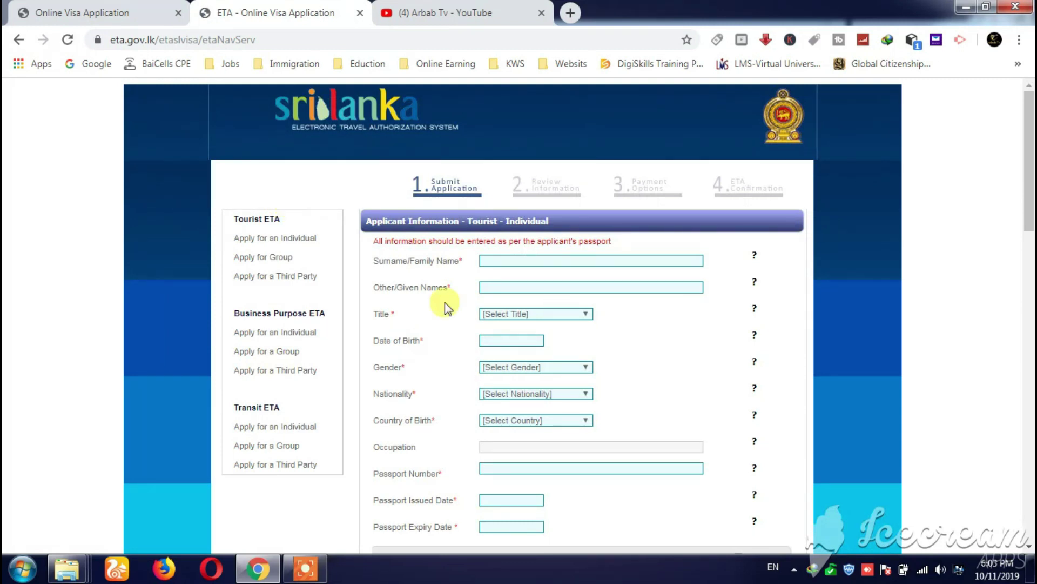
- Enter the applicant's surname and given names and set the title to MR
scroll(461, 235, down, 8)
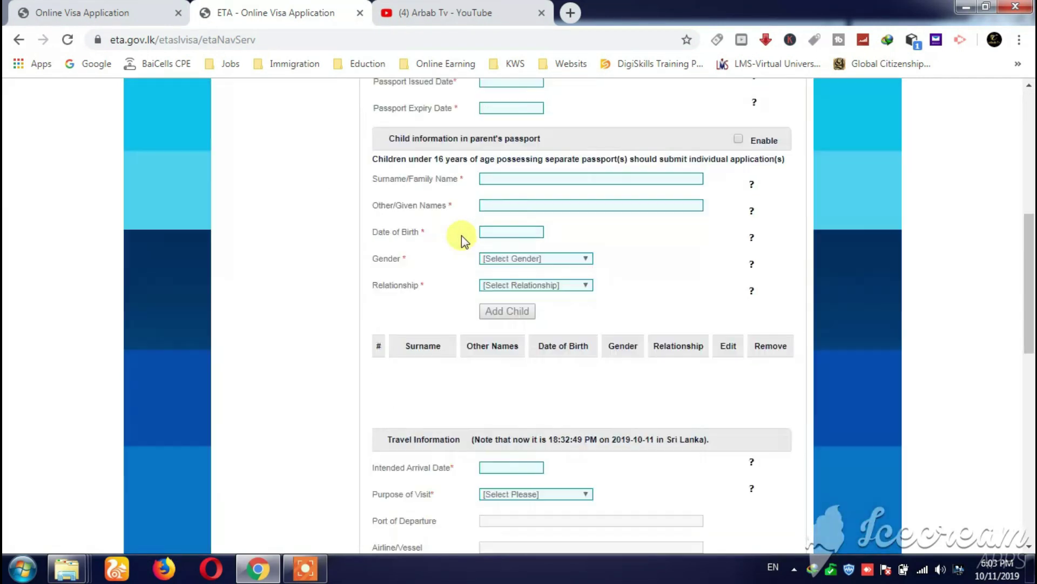
scroll(461, 235, down, 6)
scroll(459, 262, up, 14)
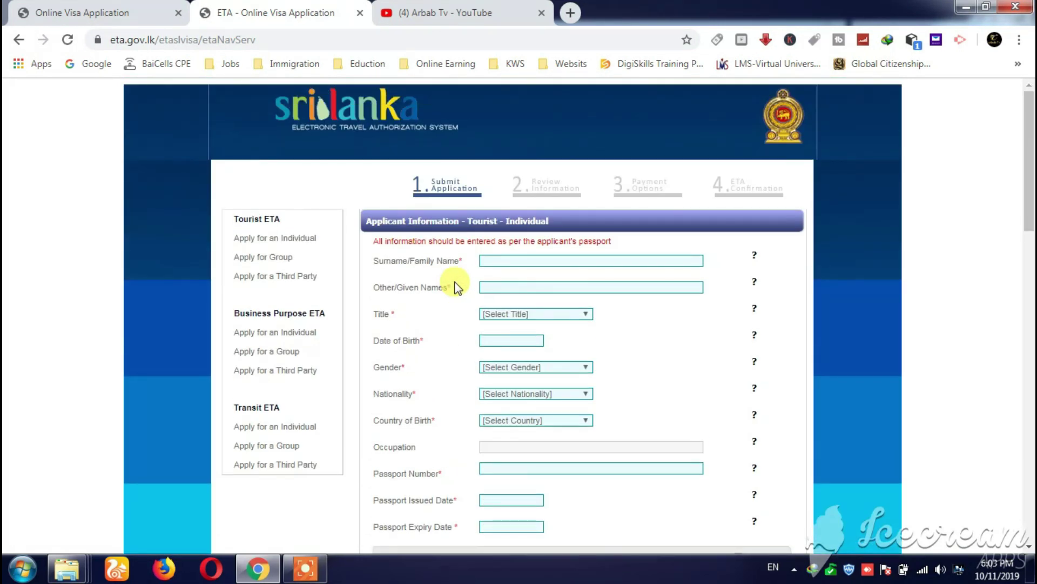
click(494, 259)
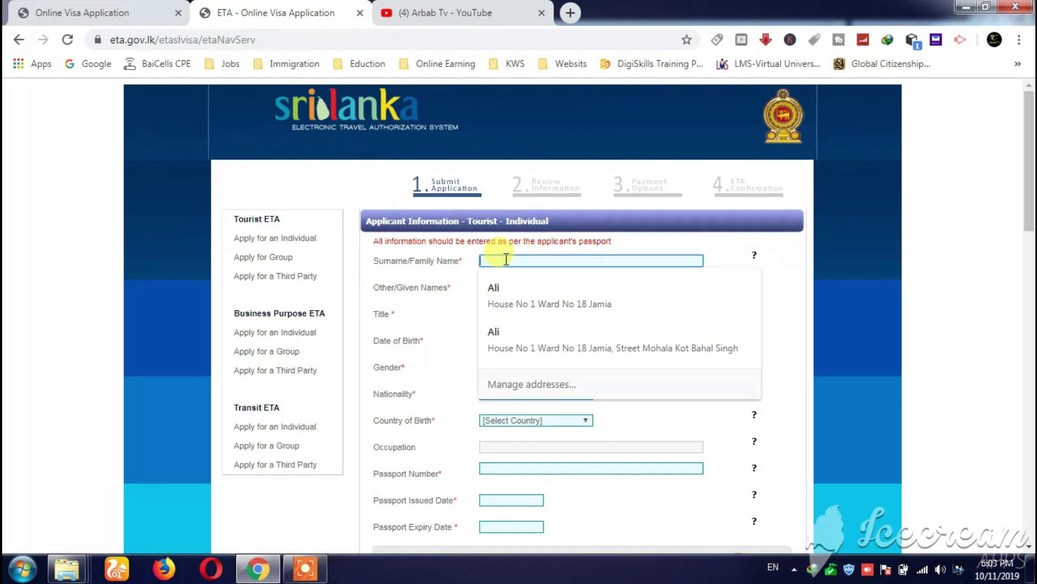
text(Wa)
key(Tab)
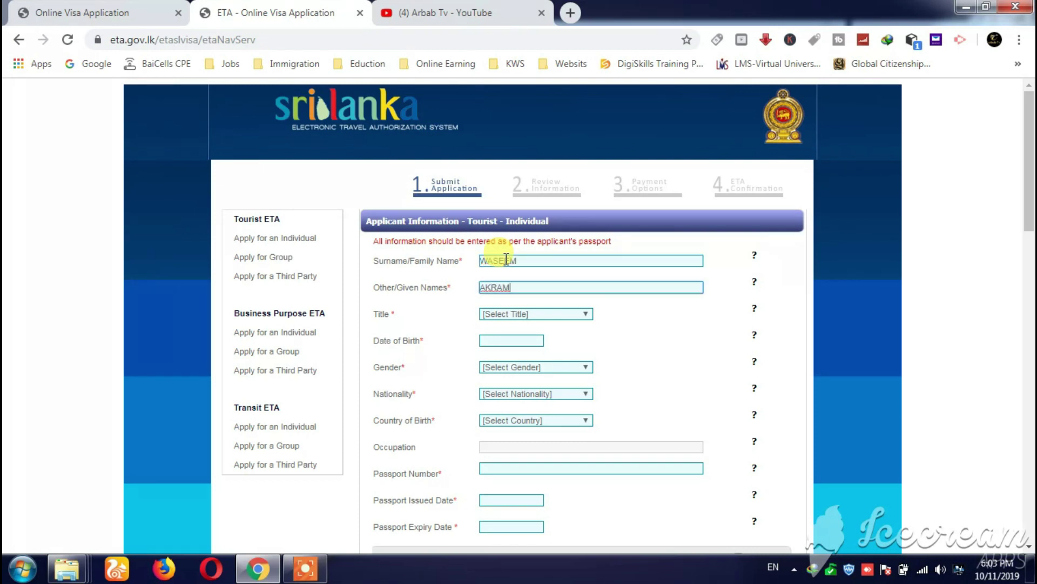
click(525, 314)
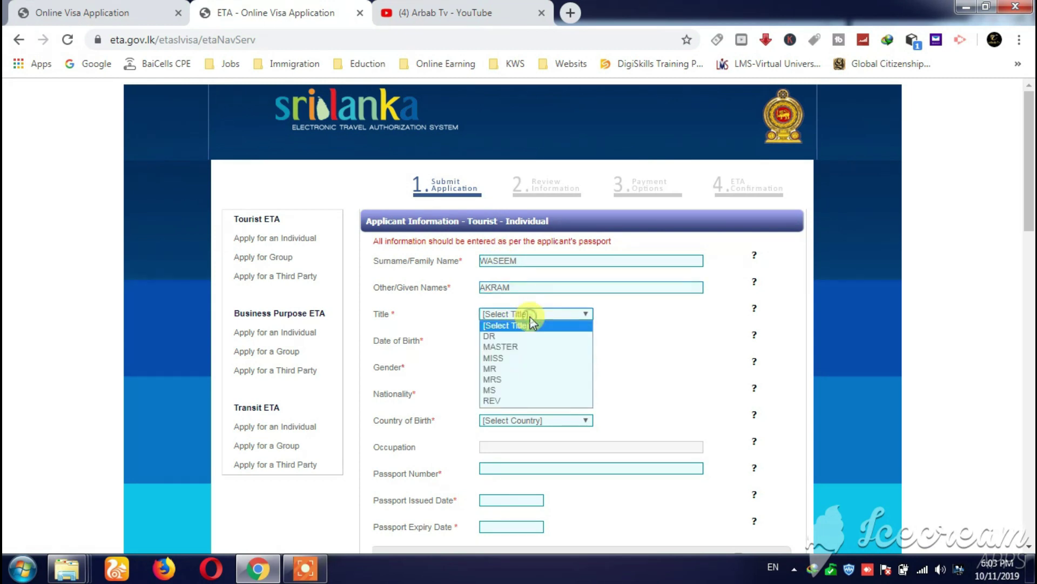
click(530, 367)
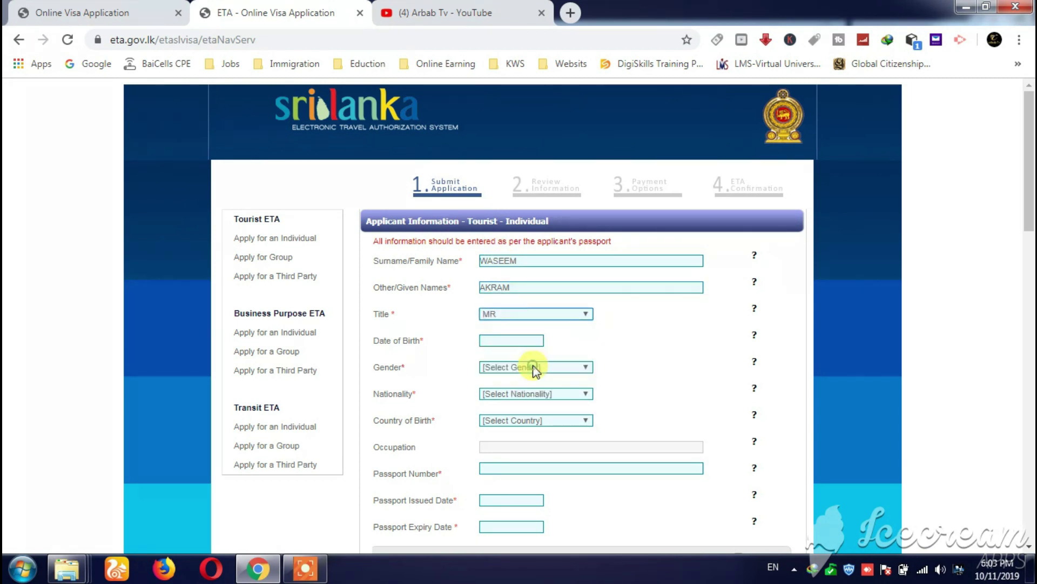
- Set the date of birth to 01-01-2000 and the gender to Male
click(514, 340)
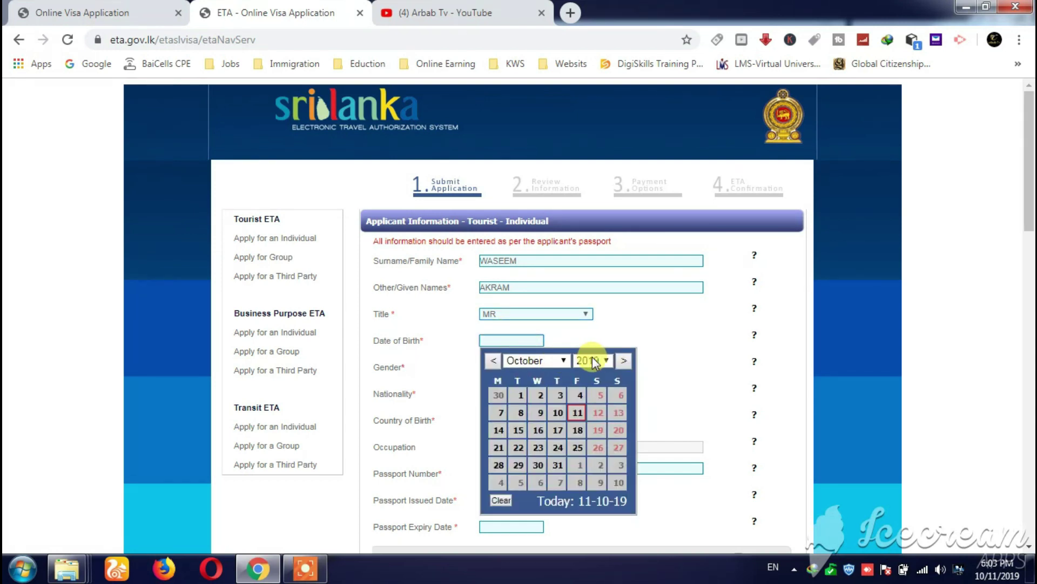
click(600, 361)
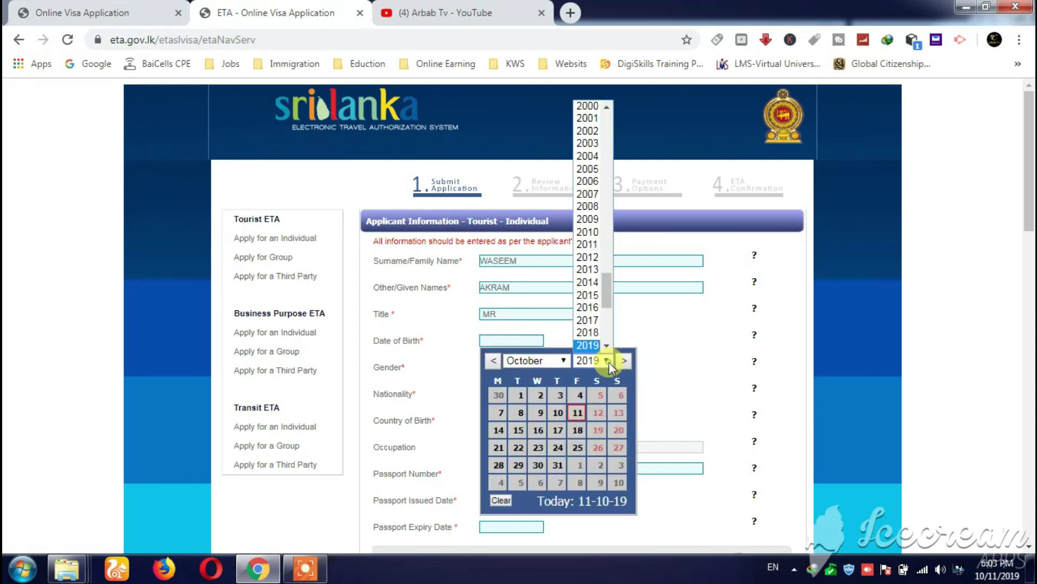
click(588, 106)
click(562, 358)
click(543, 374)
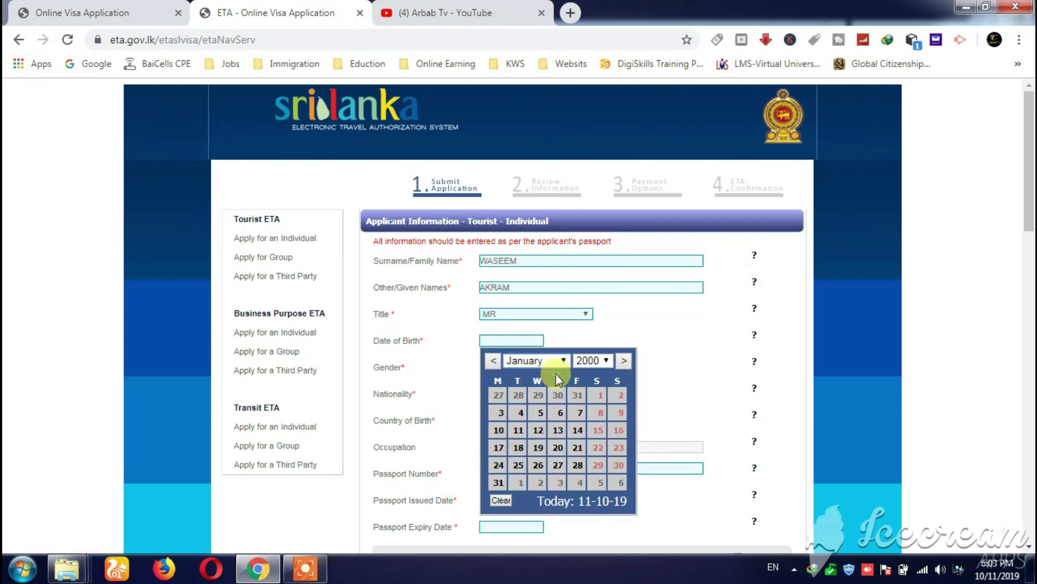
click(602, 395)
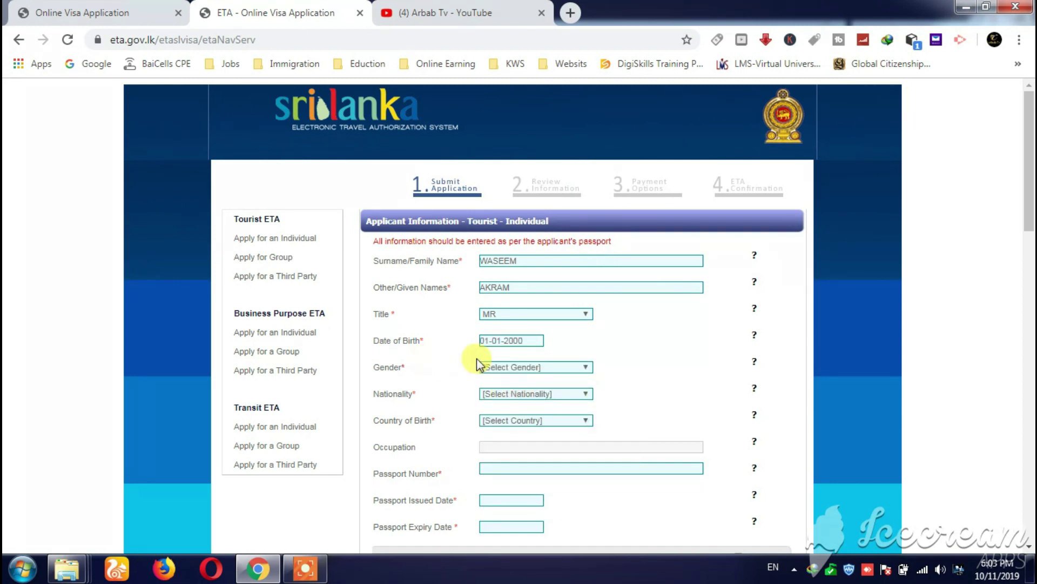
click(533, 367)
click(529, 388)
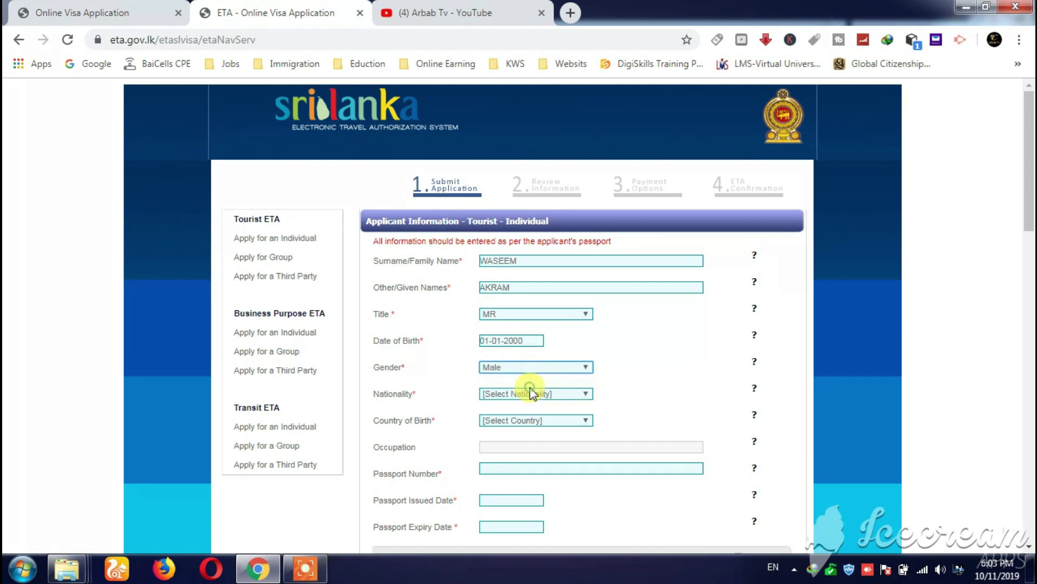
- Set nationality and country of birth to PAKISTAN (PAK) and enter occupation BUSINESS
click(528, 394)
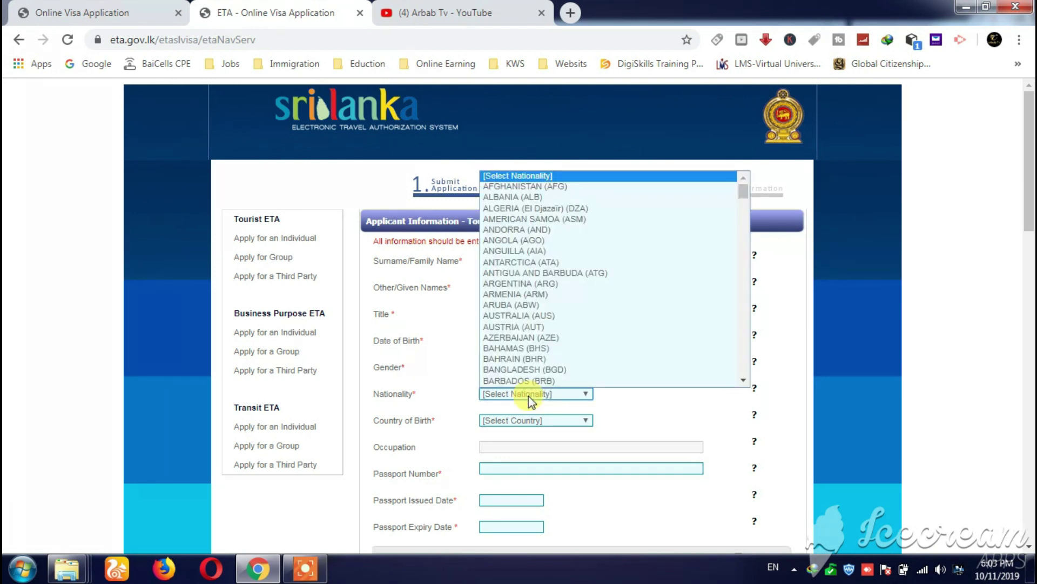
key(p)
key(Return)
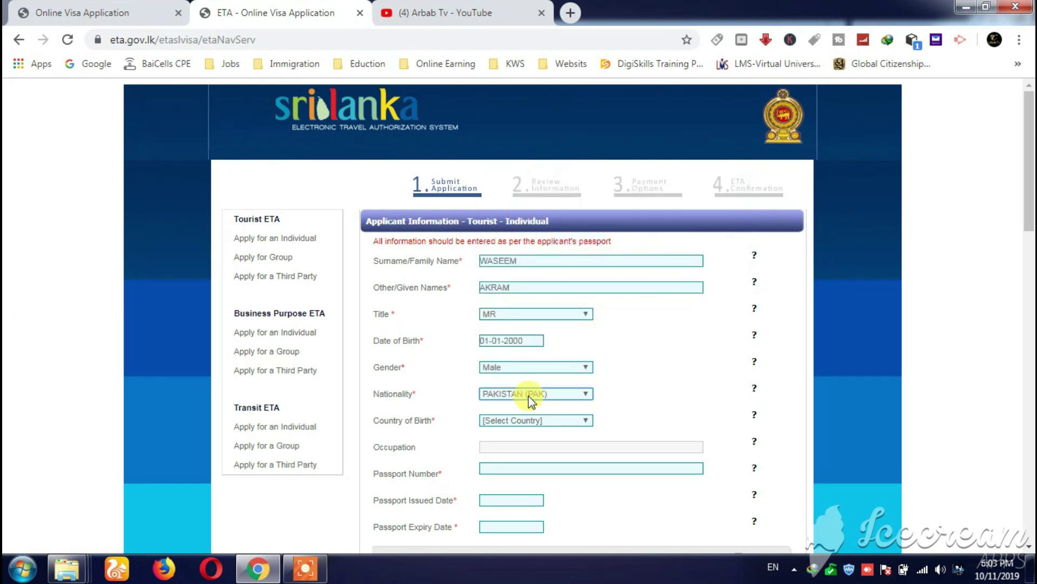
scroll(528, 396, down, 3)
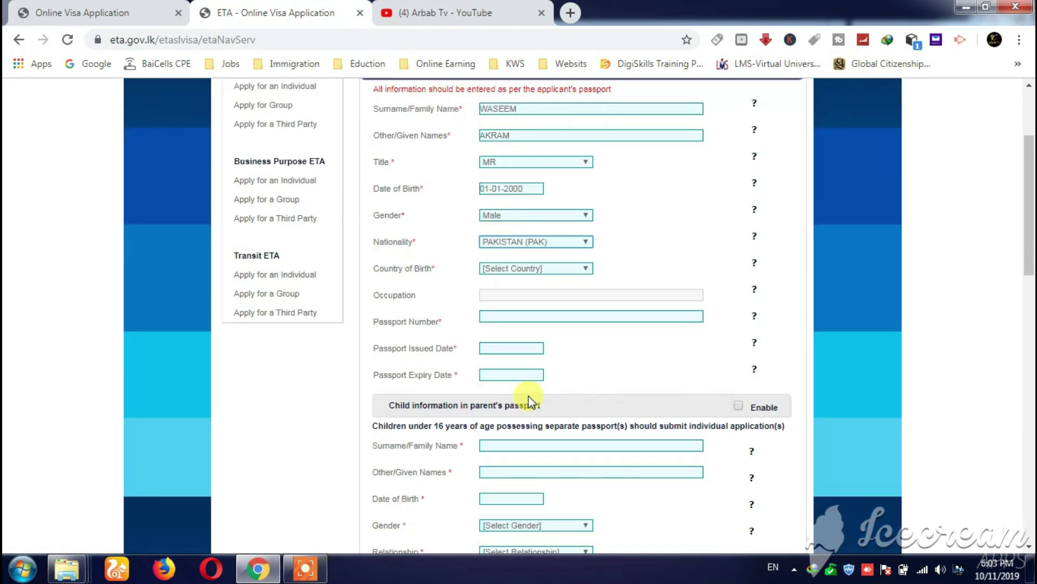
click(539, 268)
key(p)
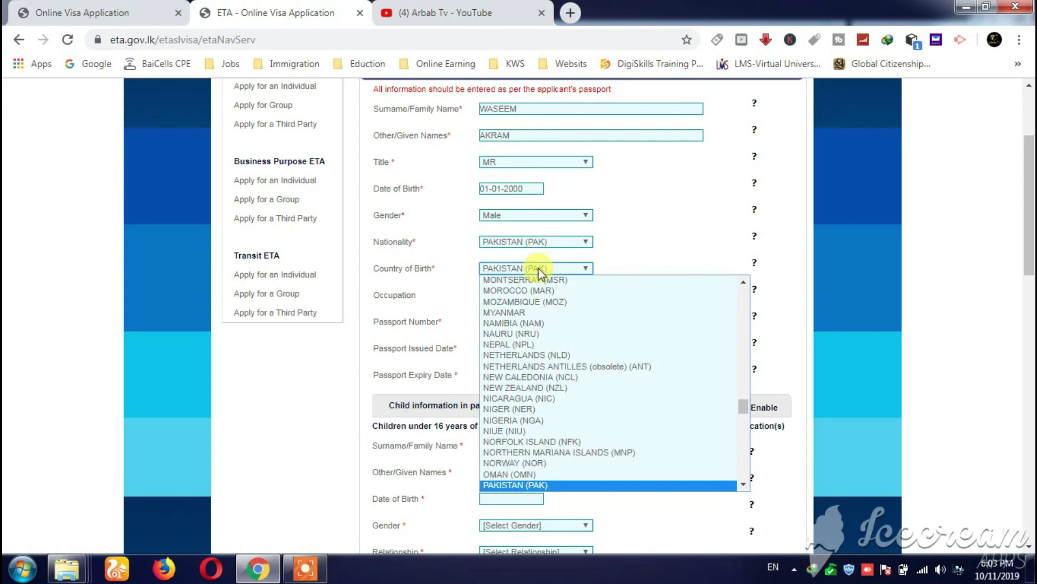
key(Return)
click(516, 293)
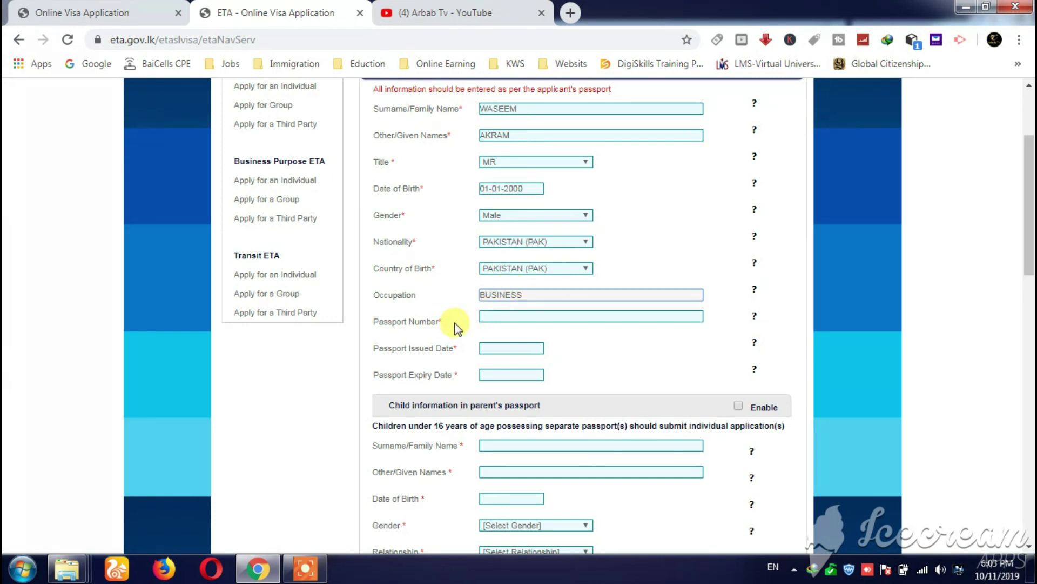
- Enter the passport number and set the passport issued date to 01-01-2015
click(508, 317)
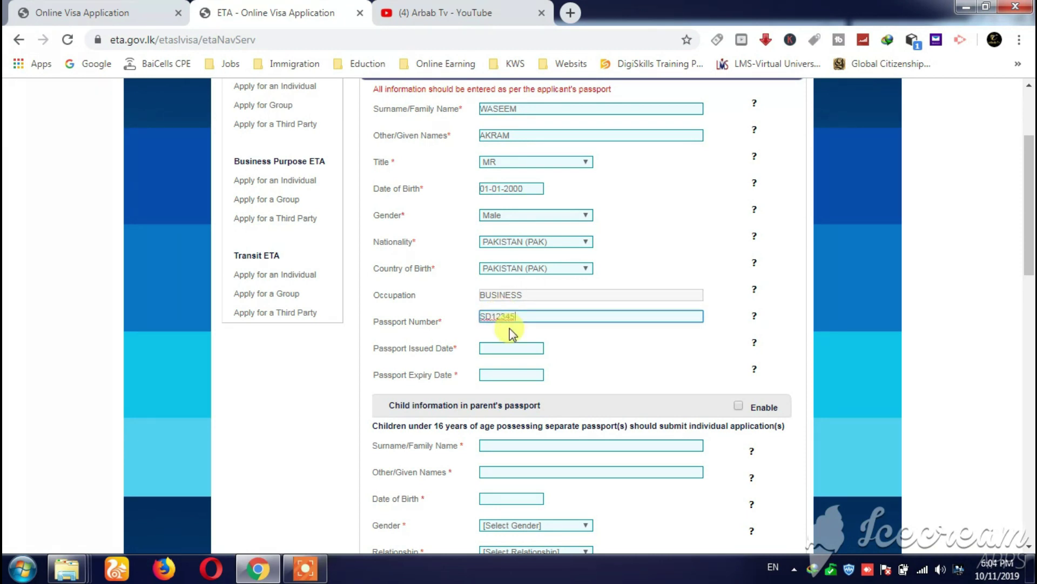
click(506, 349)
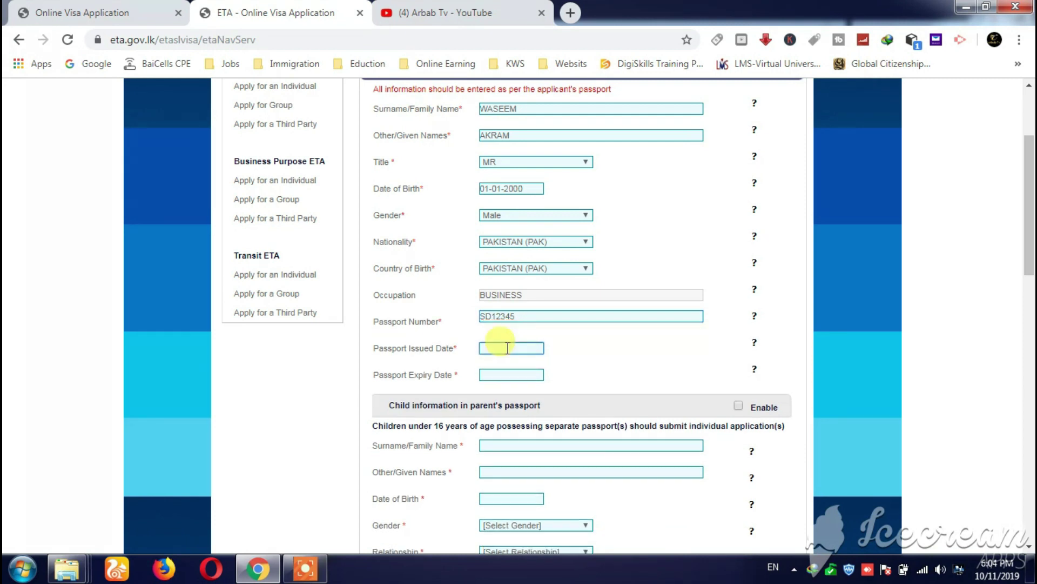
click(506, 347)
click(561, 369)
click(524, 382)
click(608, 368)
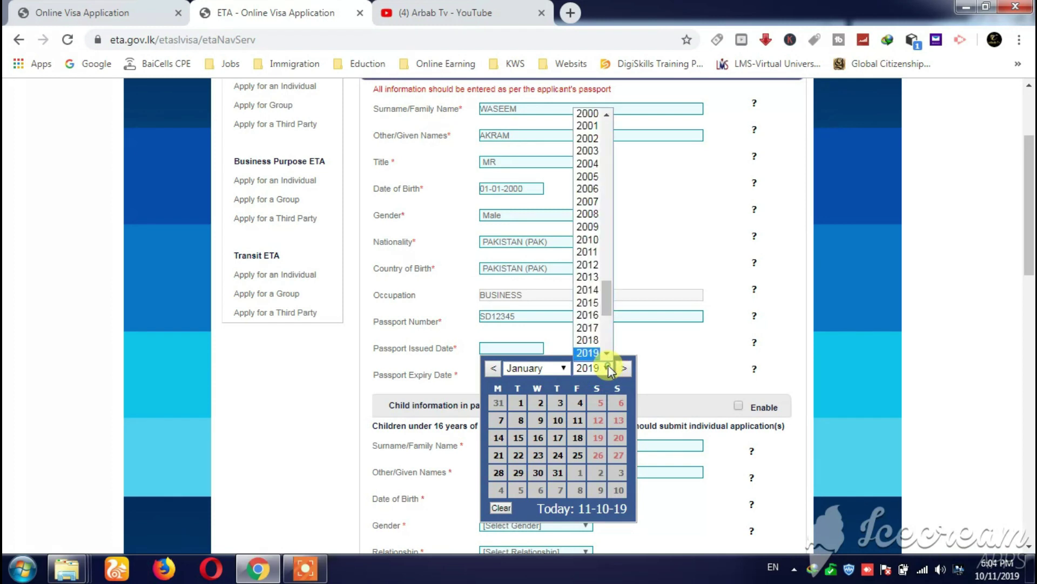
click(593, 303)
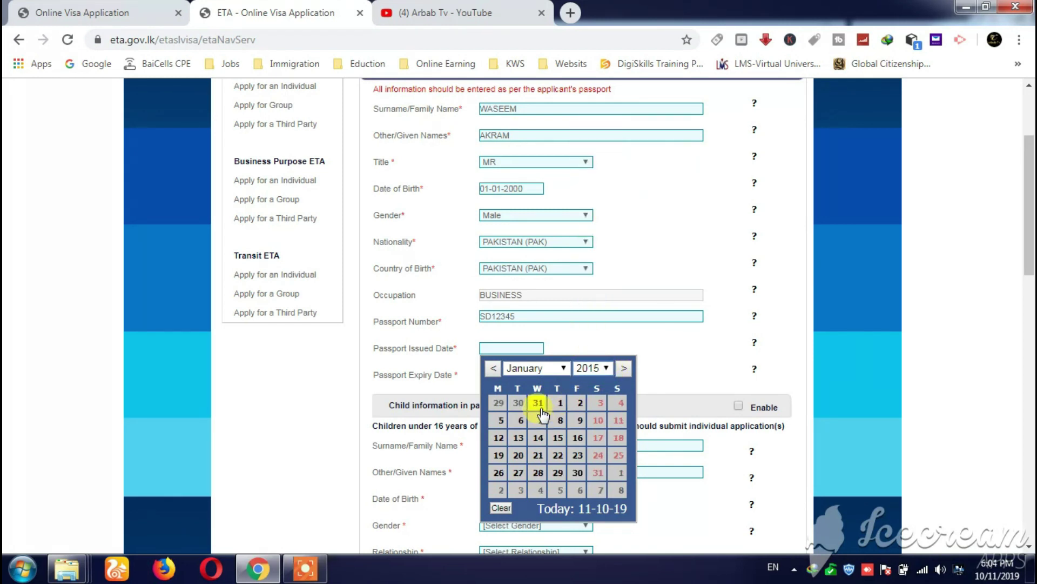
click(557, 403)
- Move the passport expiry date calendar to December 2025
click(522, 374)
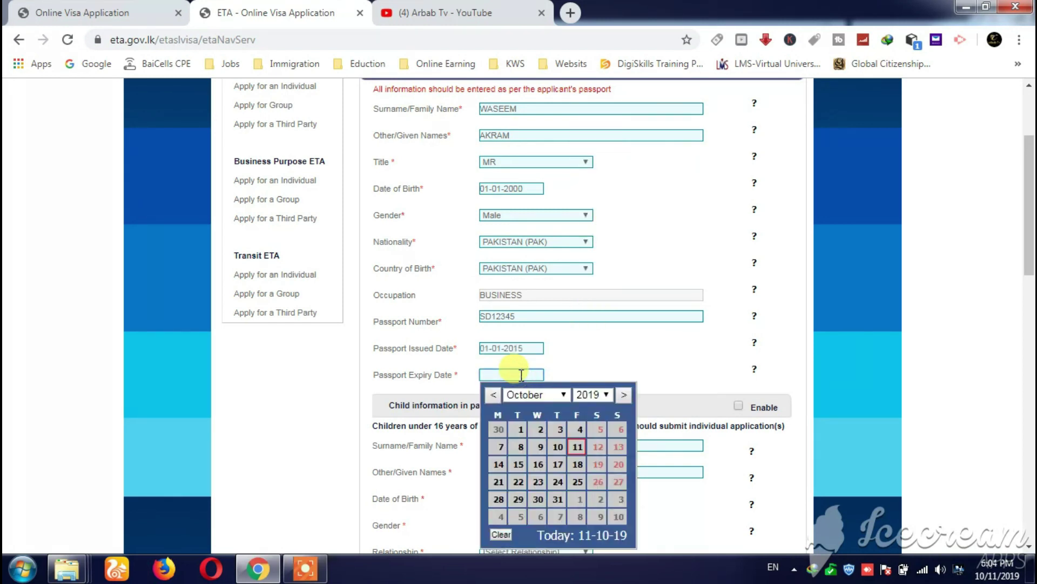
click(564, 394)
click(561, 379)
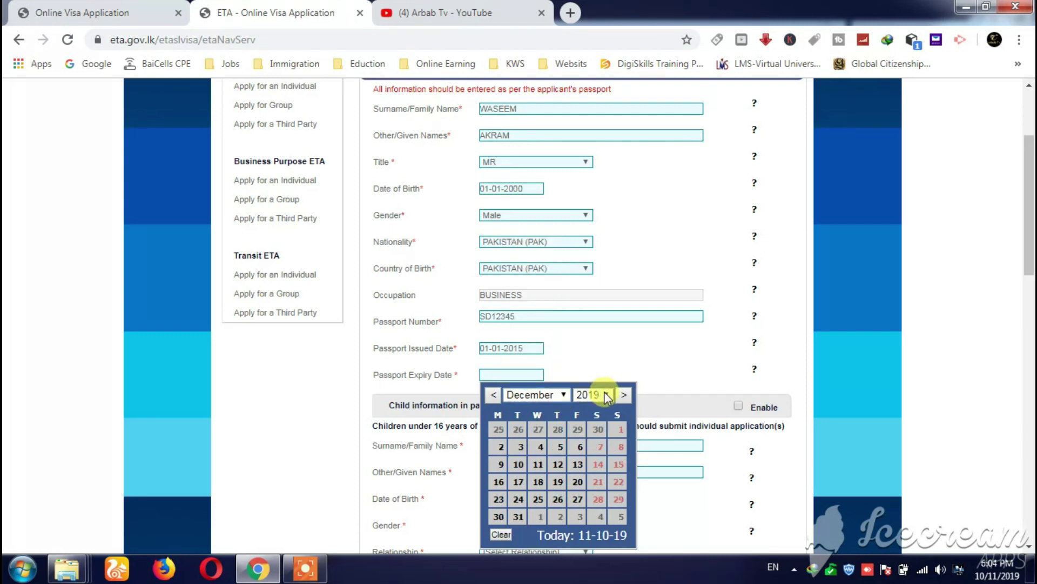
click(606, 394)
scroll(608, 378, down, 2)
scroll(608, 381, down, 2)
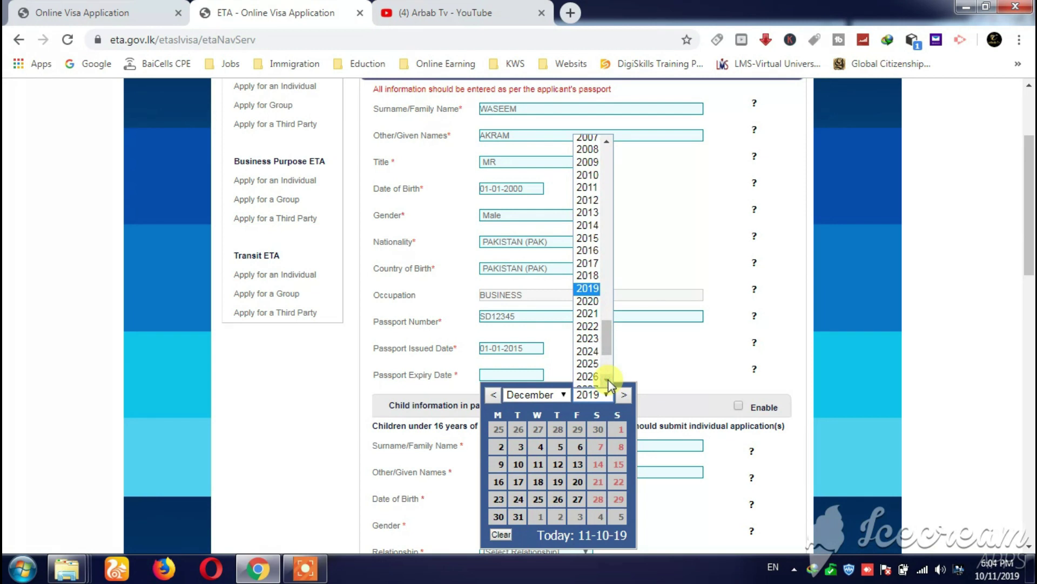
click(594, 338)
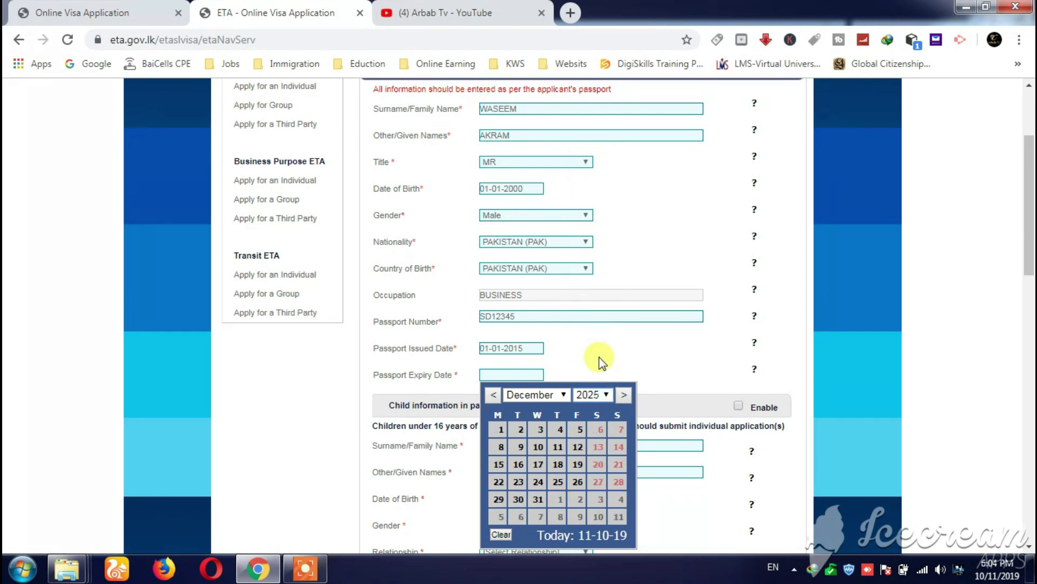
- Set the passport expiry date to 1 December 2025 and scroll down to Travel Information
click(497, 428)
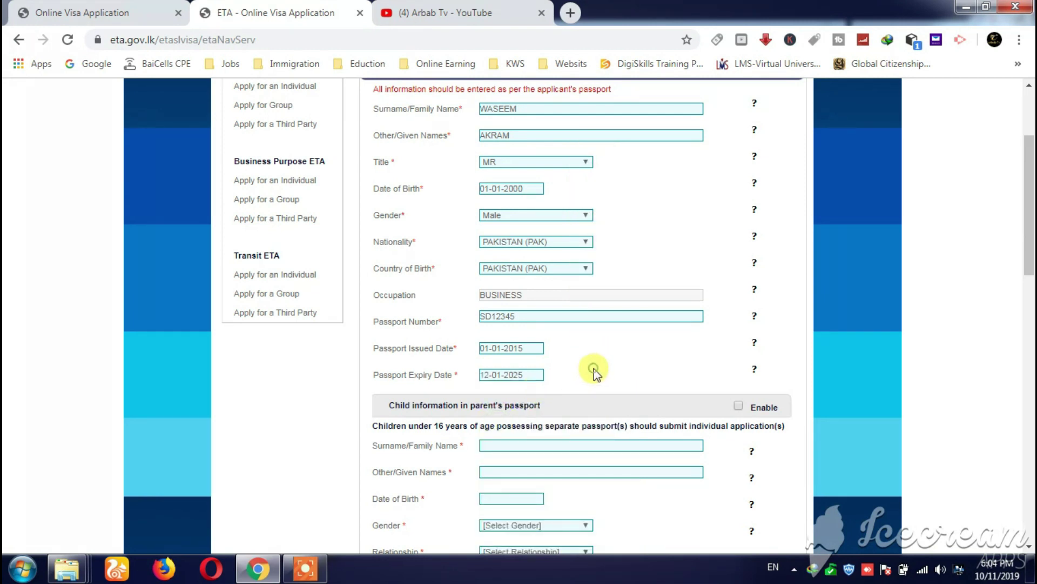
scroll(591, 368, down, 3)
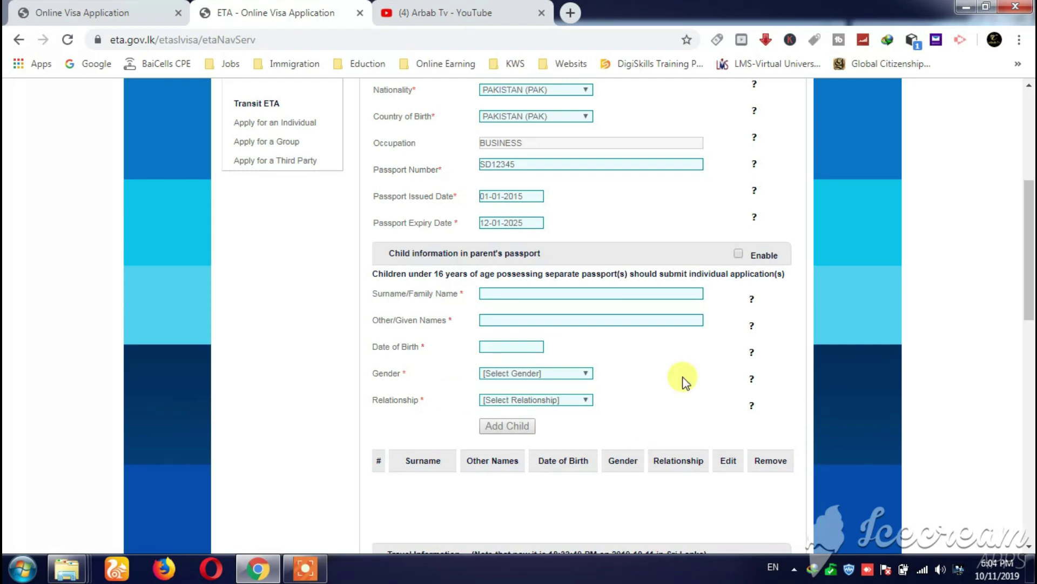
scroll(615, 332, down, 1)
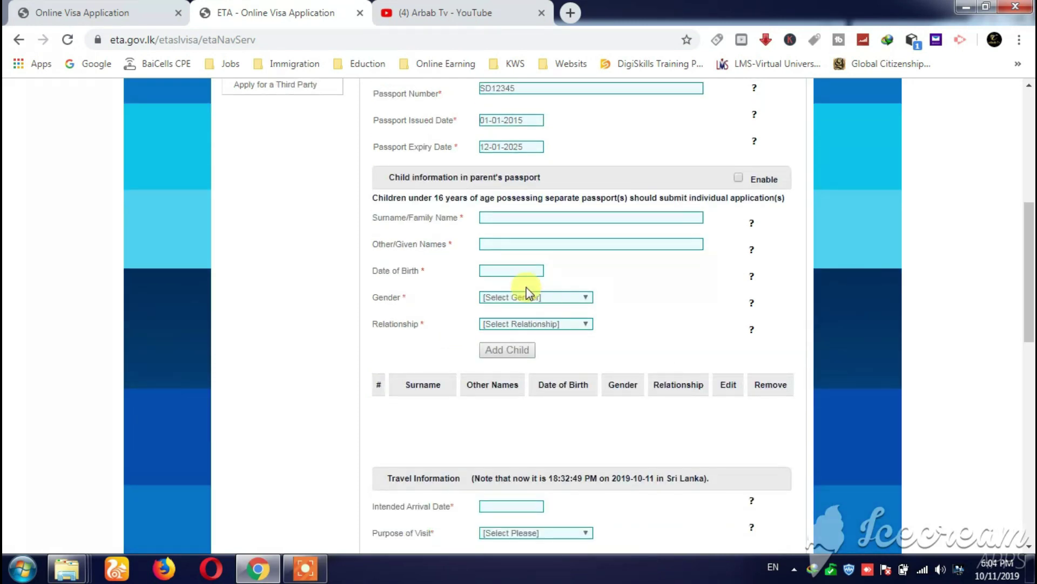
scroll(591, 261, down, 3)
scroll(591, 261, down, 3)
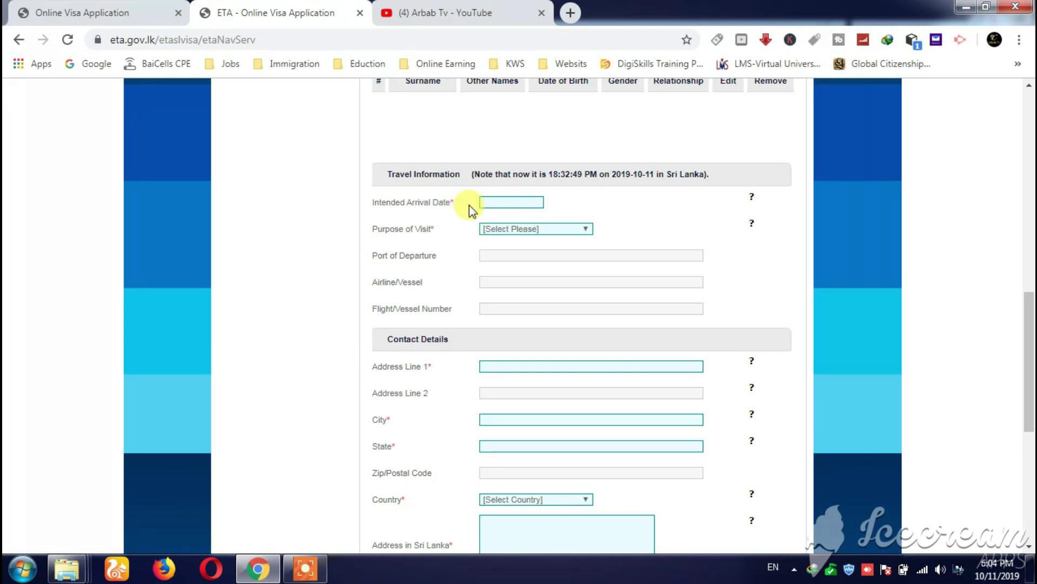
- Set the intended arrival date to 1 November 2019 and purpose to Sightseeing or Holidaying
click(503, 203)
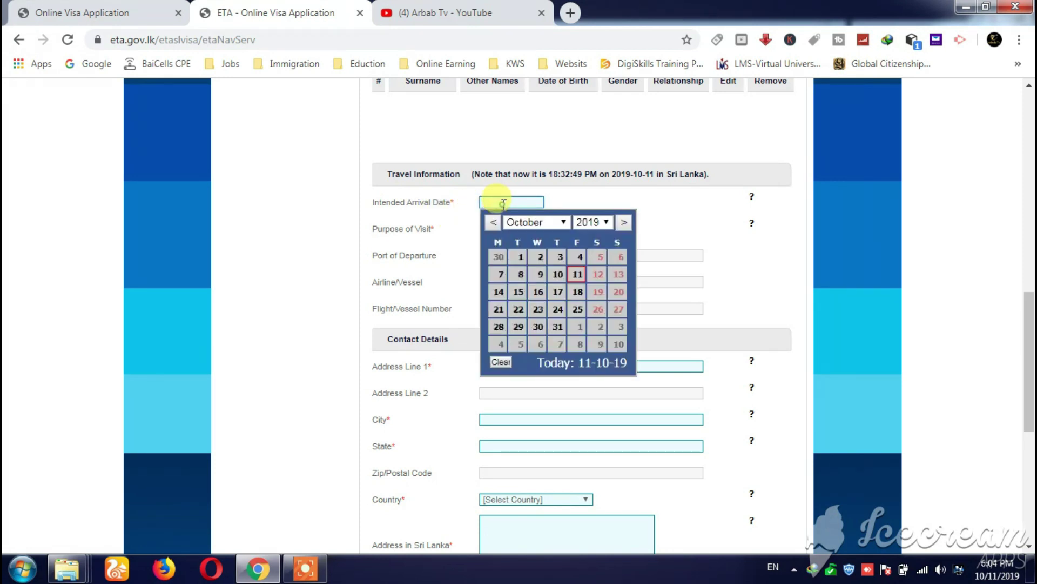
click(562, 221)
click(545, 362)
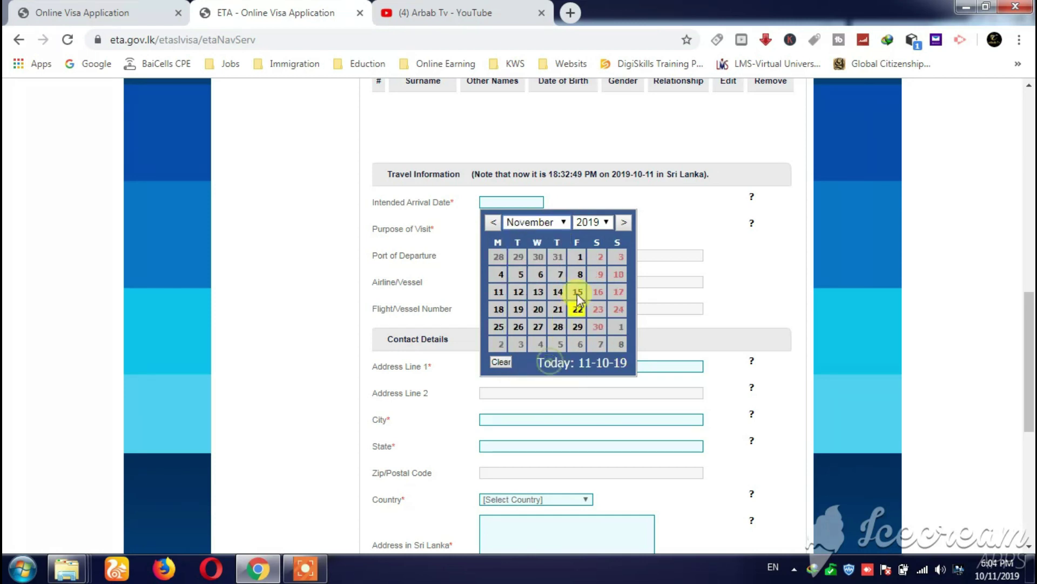
click(580, 257)
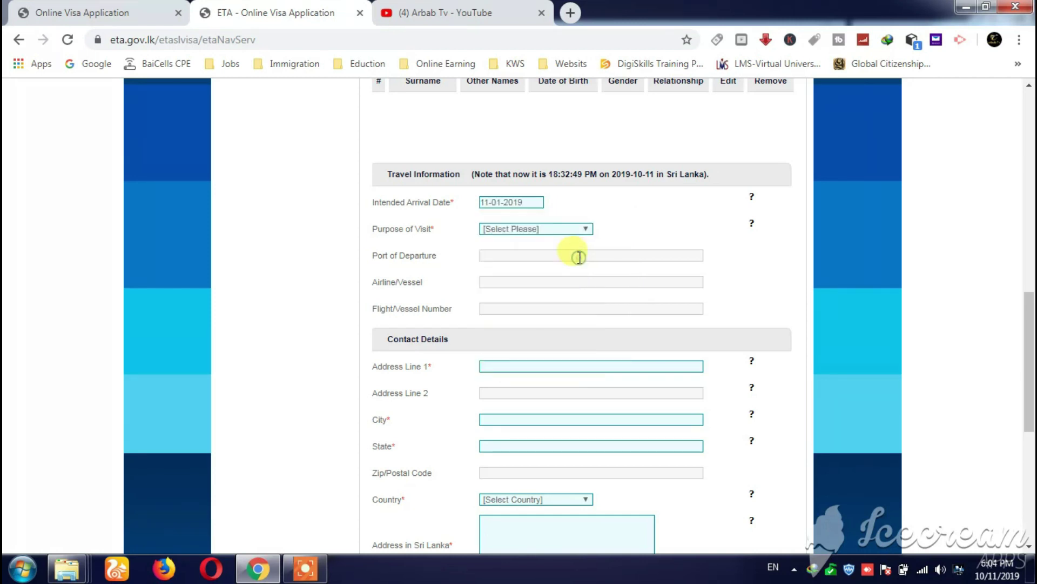
click(524, 229)
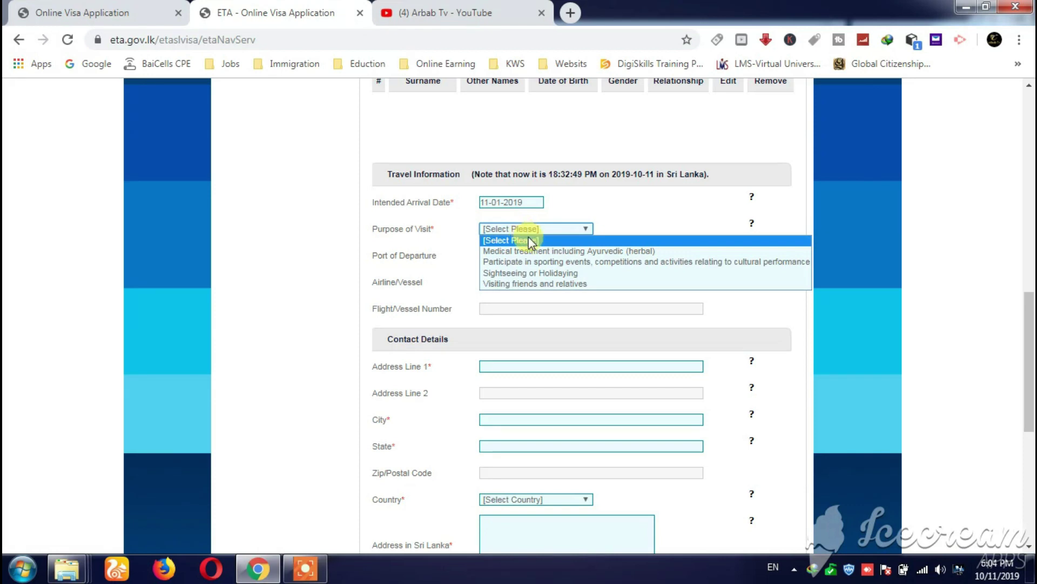
click(542, 274)
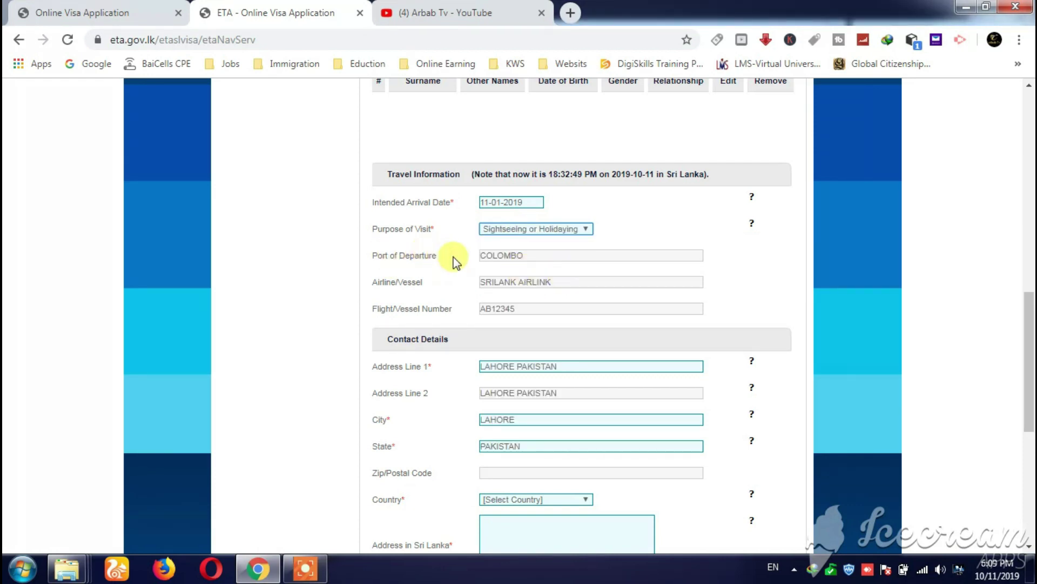
- Clear the autofilled Port of Departure and enter FLY DUBAI as the airline/vessel
drag(528, 258, 463, 254)
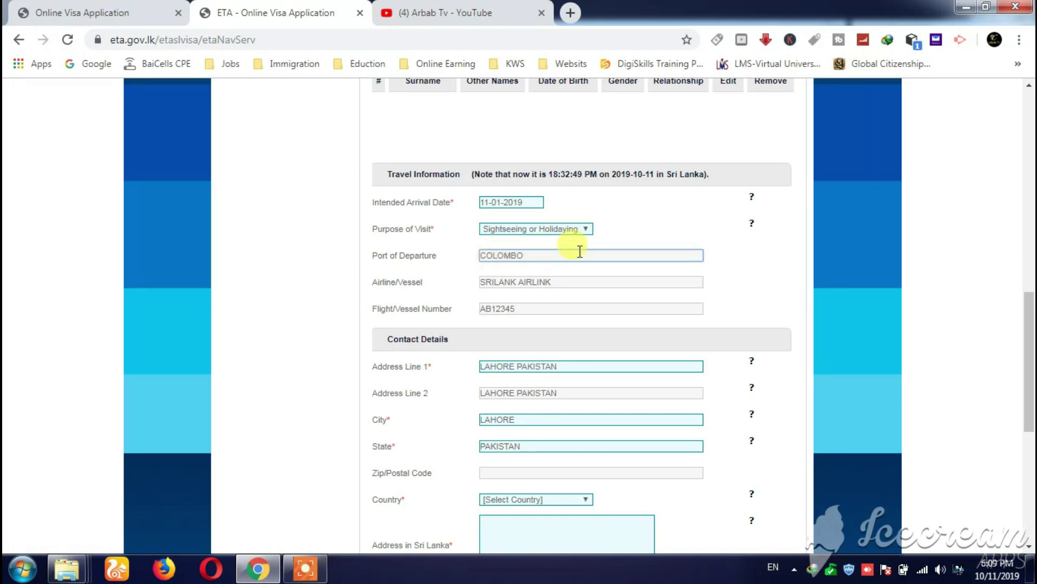
key(BackSpace)
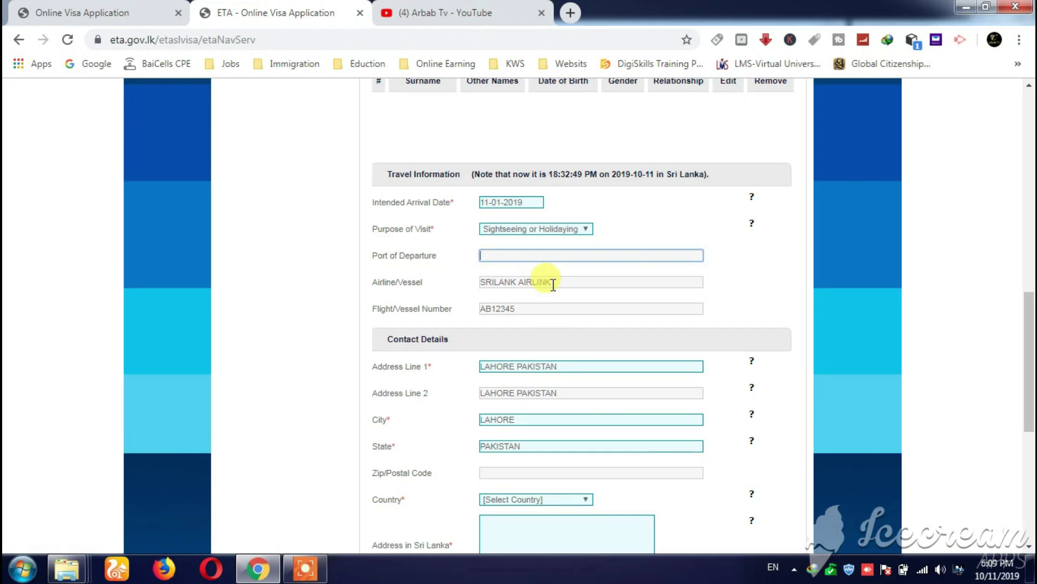
drag(552, 282, 482, 283)
key(BackSpace)
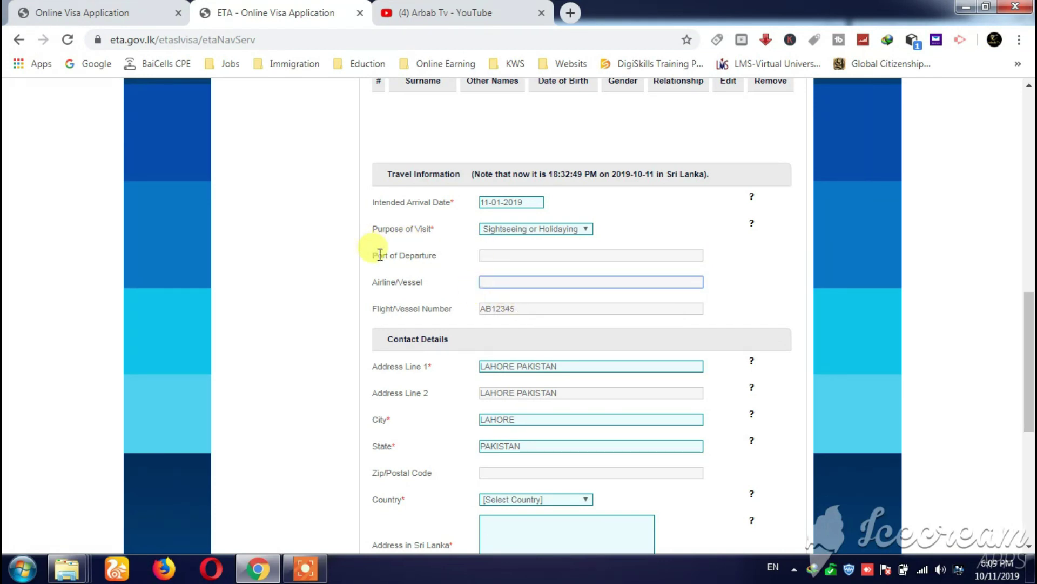
click(508, 256)
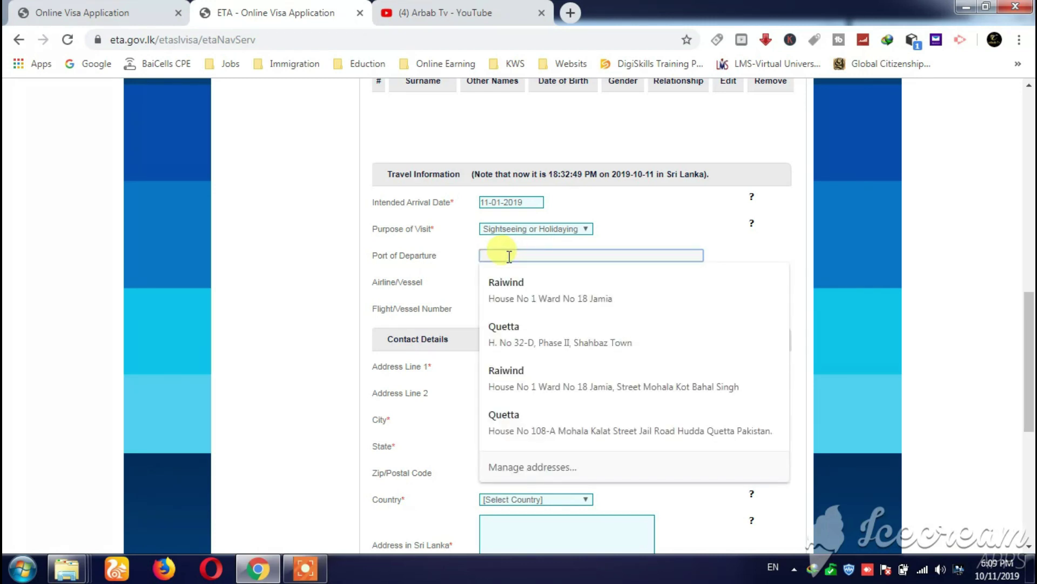
click(630, 225)
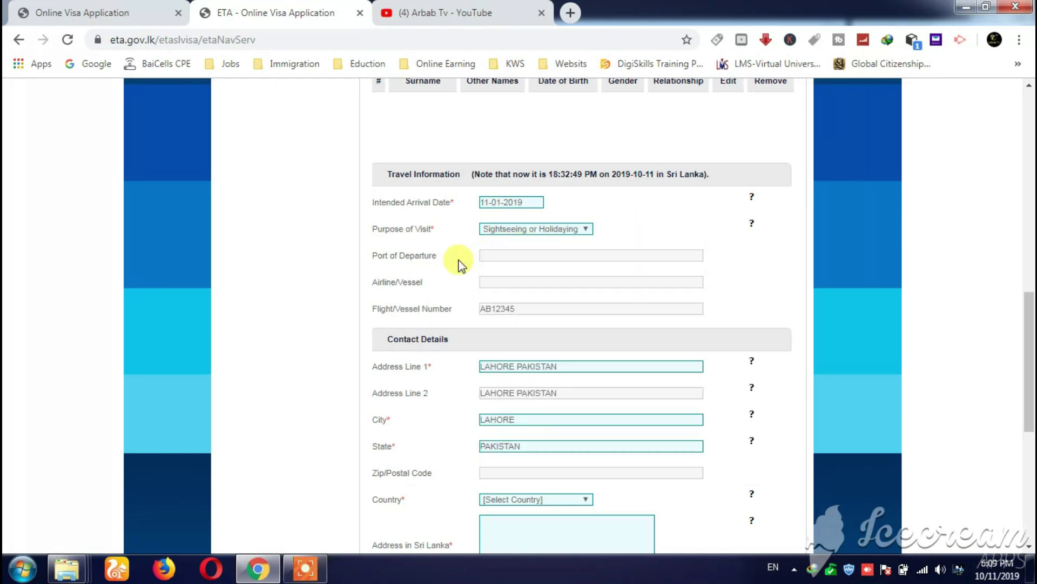
click(493, 282)
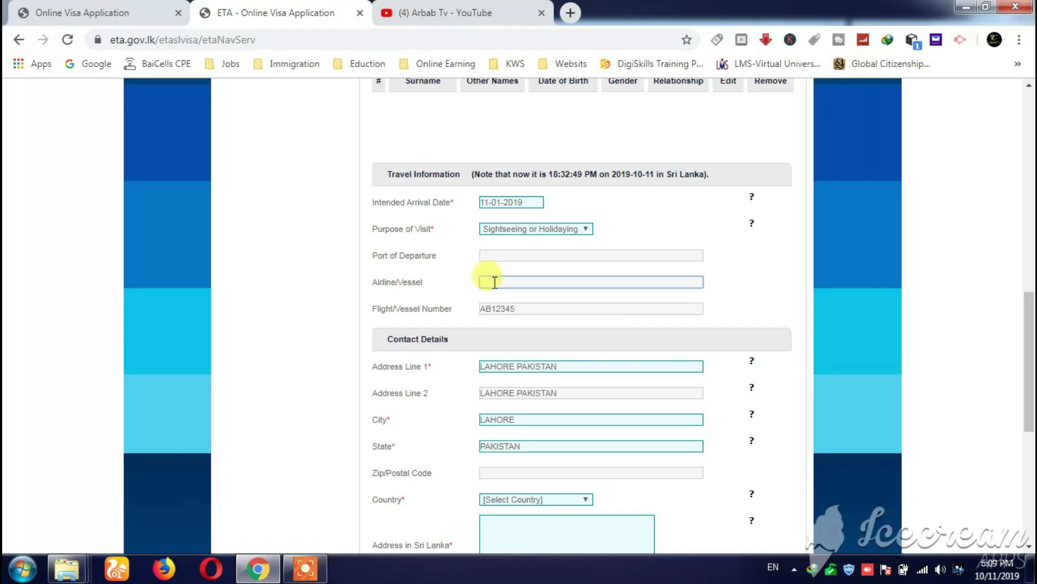
text(FLY DUBAI)
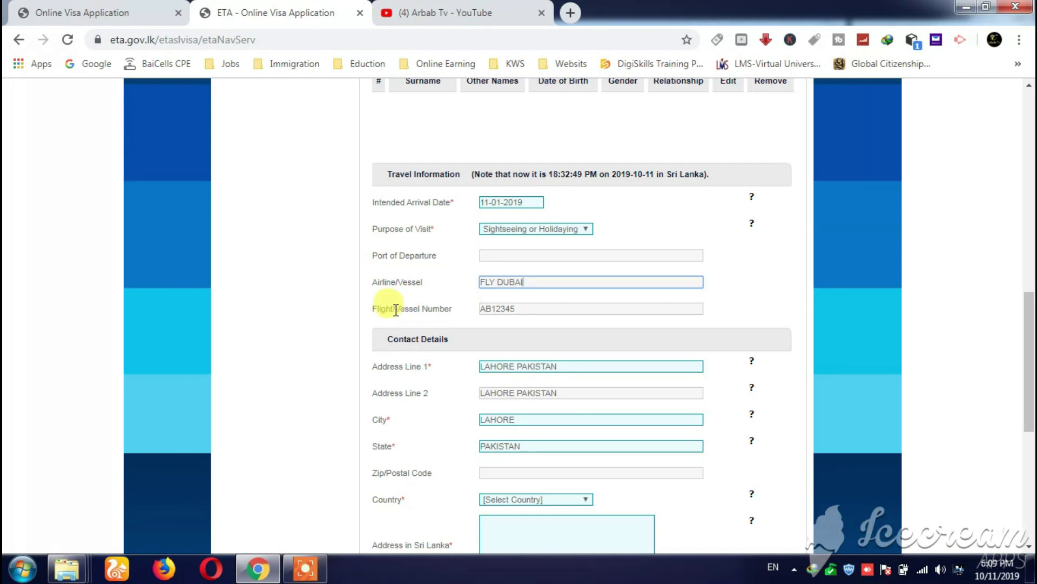
click(521, 309)
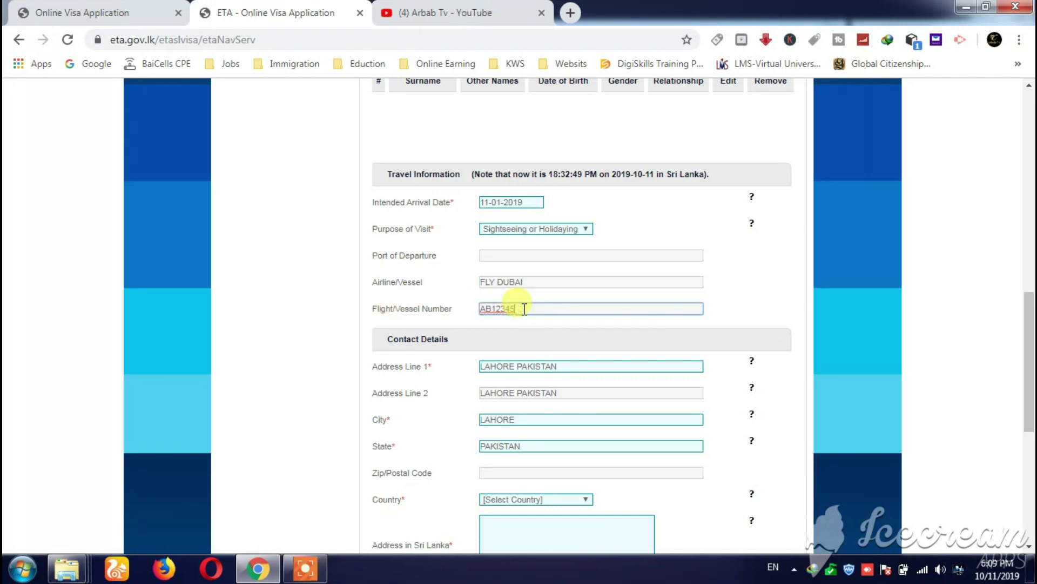
- Enter Zip/Postal Code 54000 and set the country to PAKISTAN (PAK), then open a new browser tab
scroll(524, 309, down, 3)
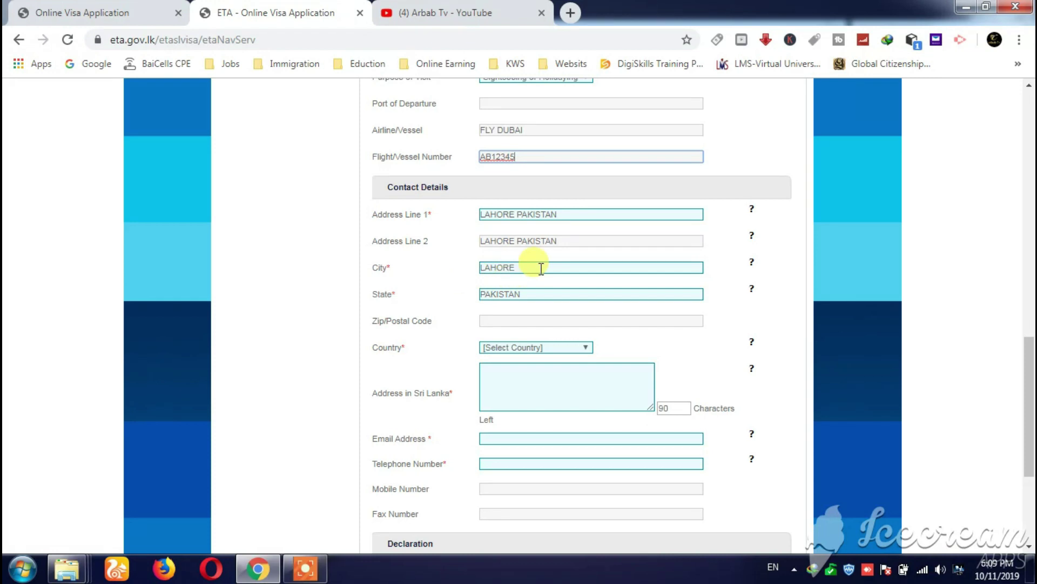
scroll(526, 294, down, 1)
click(503, 244)
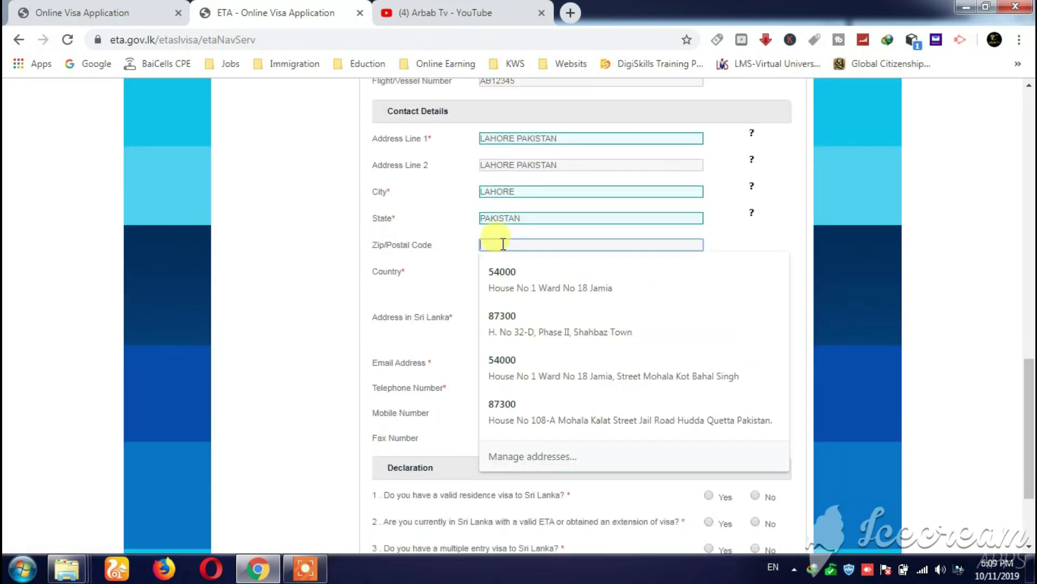
text(54000)
click(444, 275)
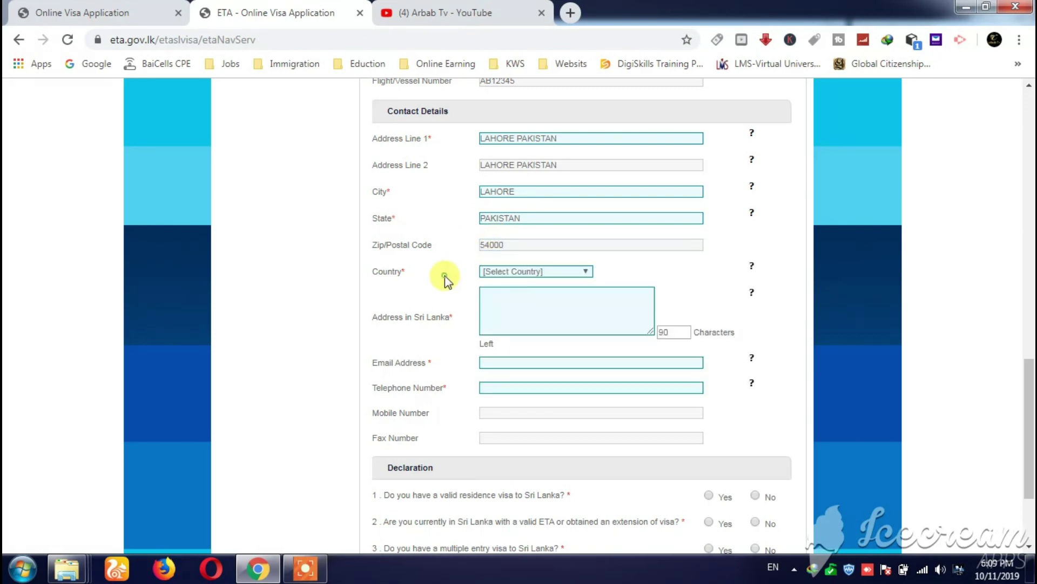
click(520, 270)
key(p)
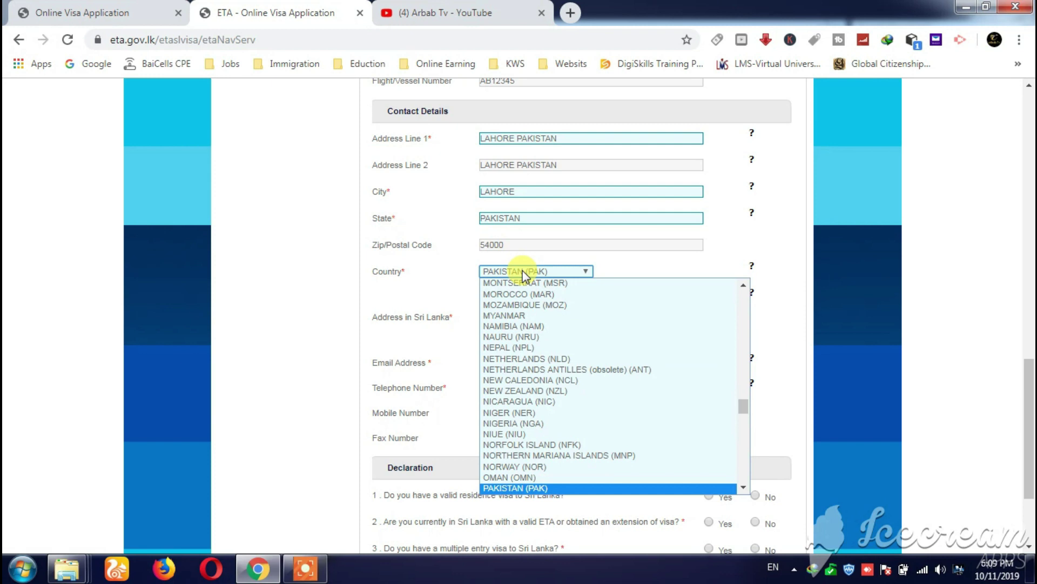
key(Return)
scroll(484, 300, down, 3)
scroll(473, 300, up, 1)
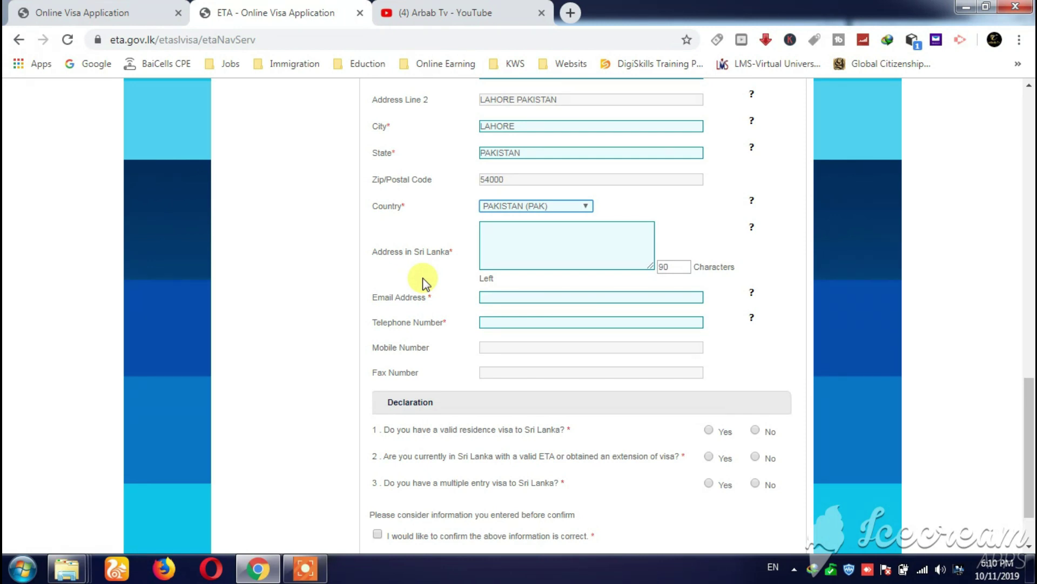
click(570, 12)
- Search Google for 'booking' and go to the Booking.com site
click(93, 65)
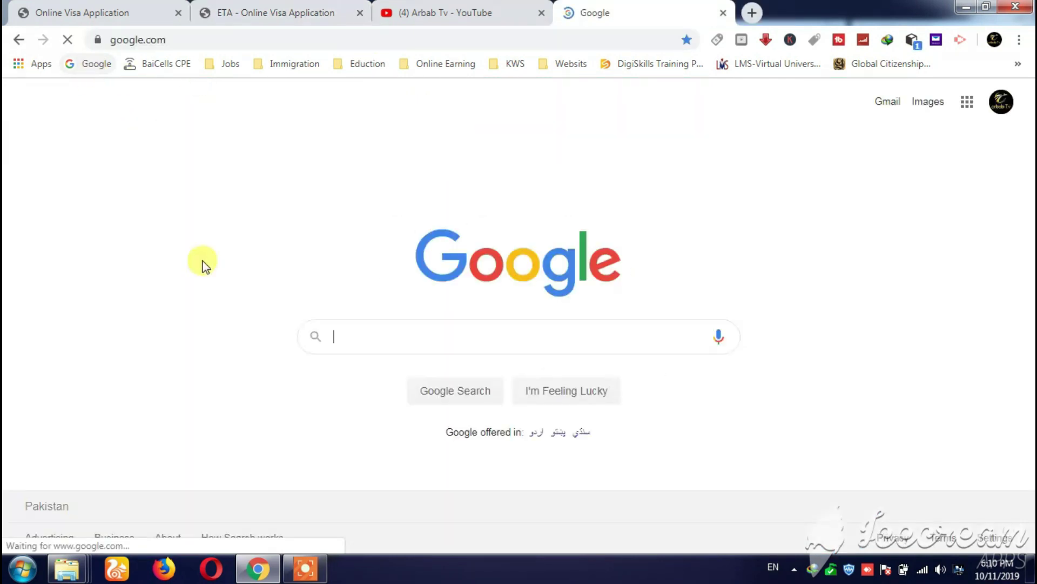
text(booking)
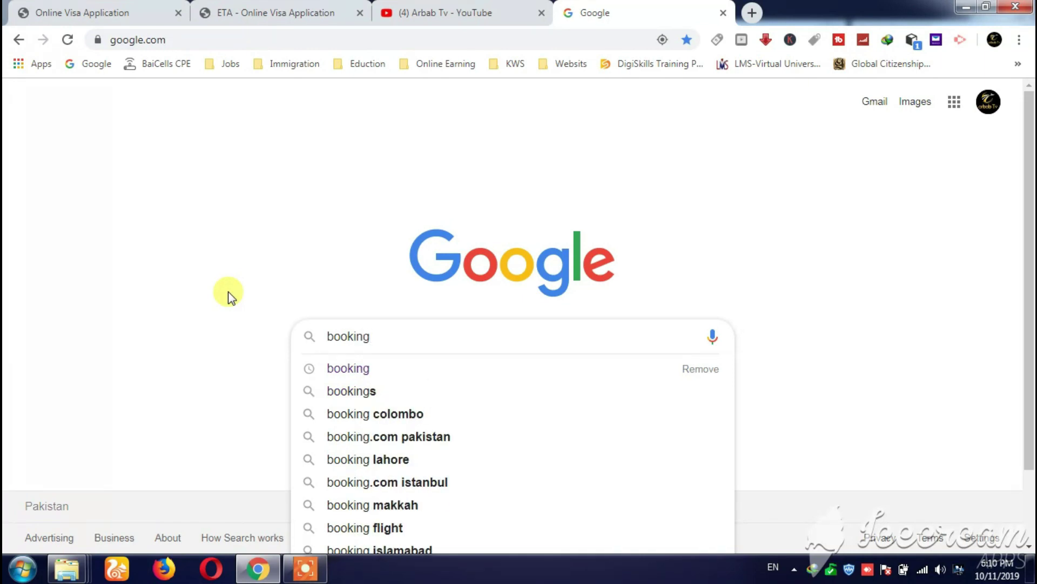
key(Return)
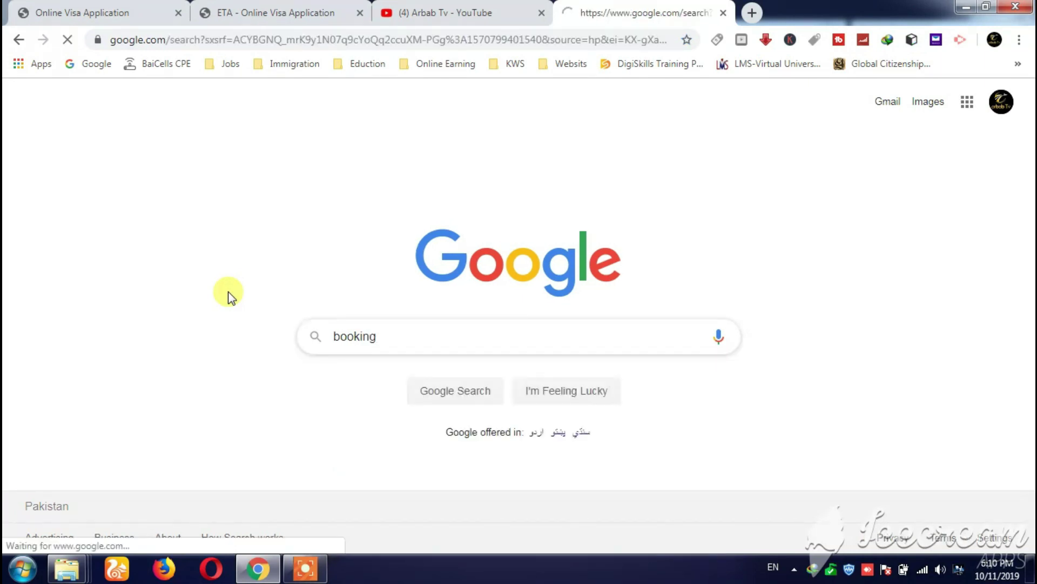
click(225, 222)
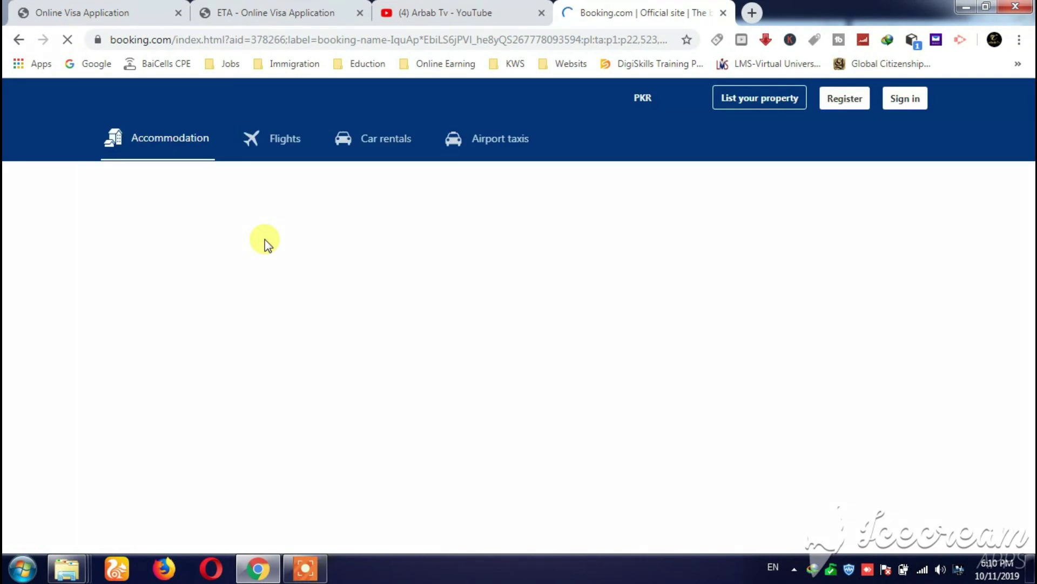
- Search Booking.com for Sri Lanka stays from 1 to 2 November
key(BackSpace)
key(BackSpace)
key(BackSpace)
key(BackSpace)
key(BackSpace)
key(BackSpace)
key(BackSpace)
key(BackSpace)
key(BackSpace)
key(BackSpace)
key(BackSpace)
key(BackSpace)
text(srilinka)
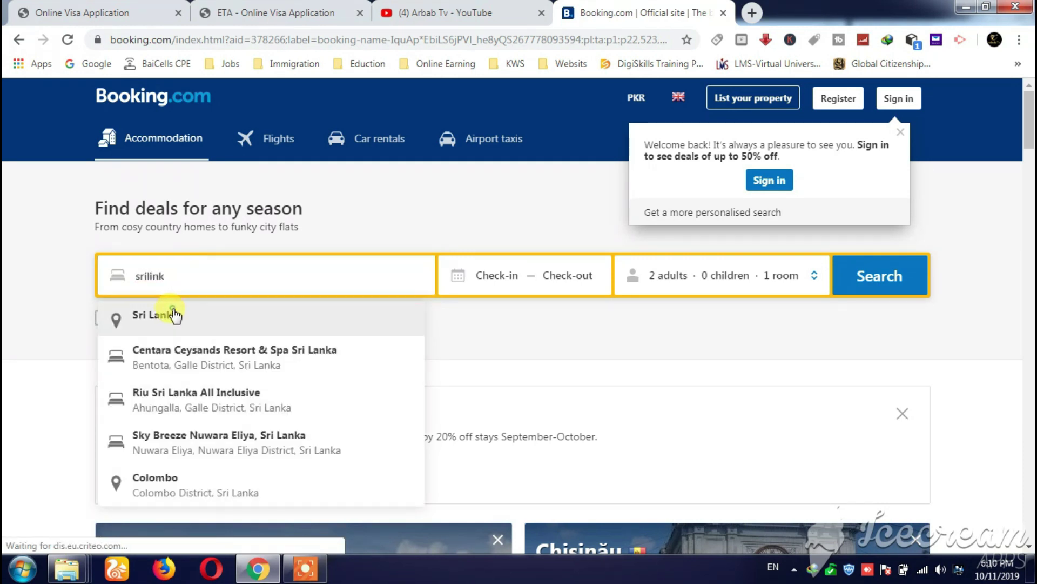
click(178, 315)
click(742, 436)
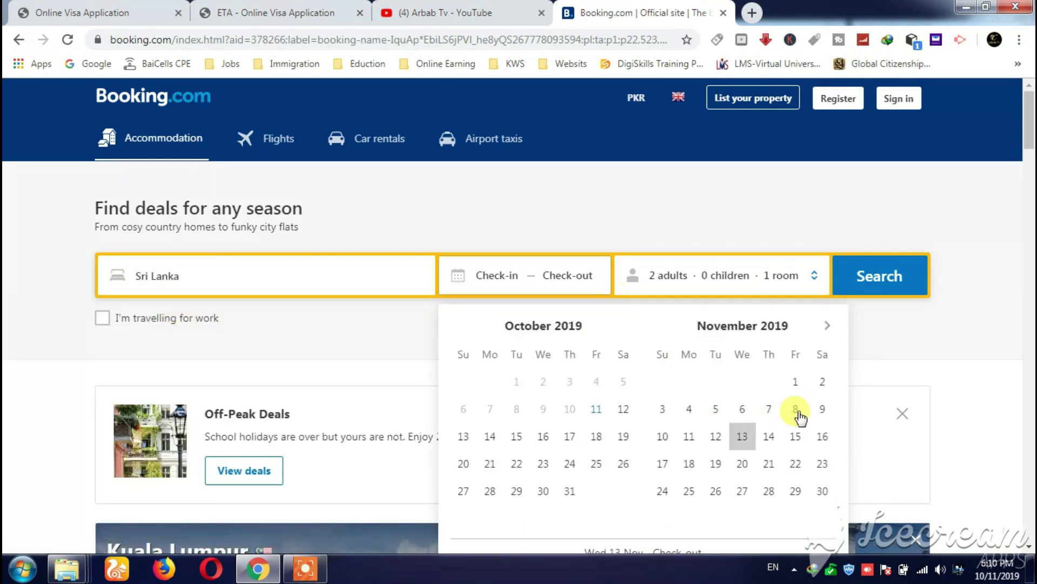
click(795, 381)
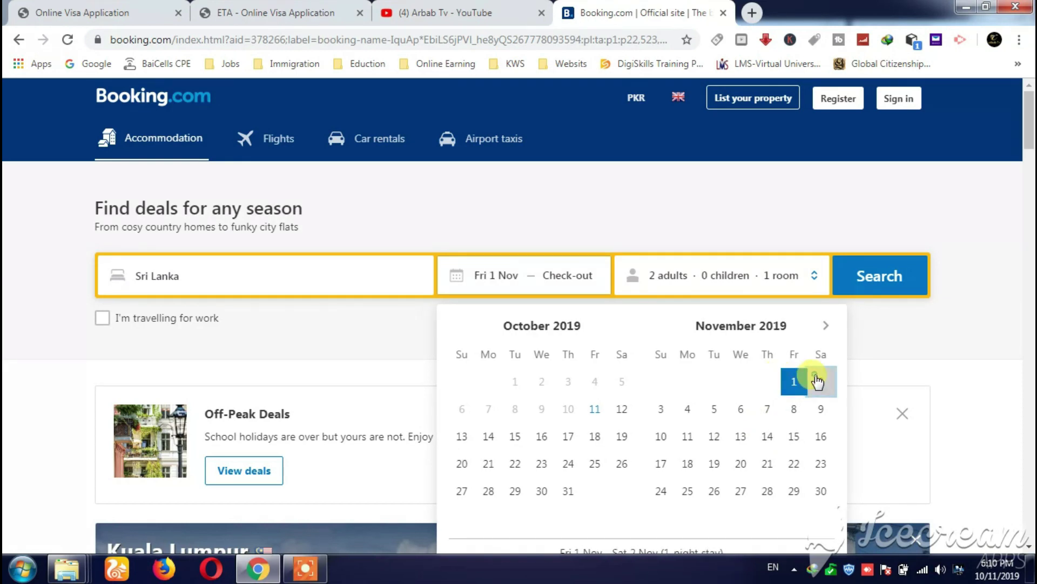
click(819, 381)
click(861, 277)
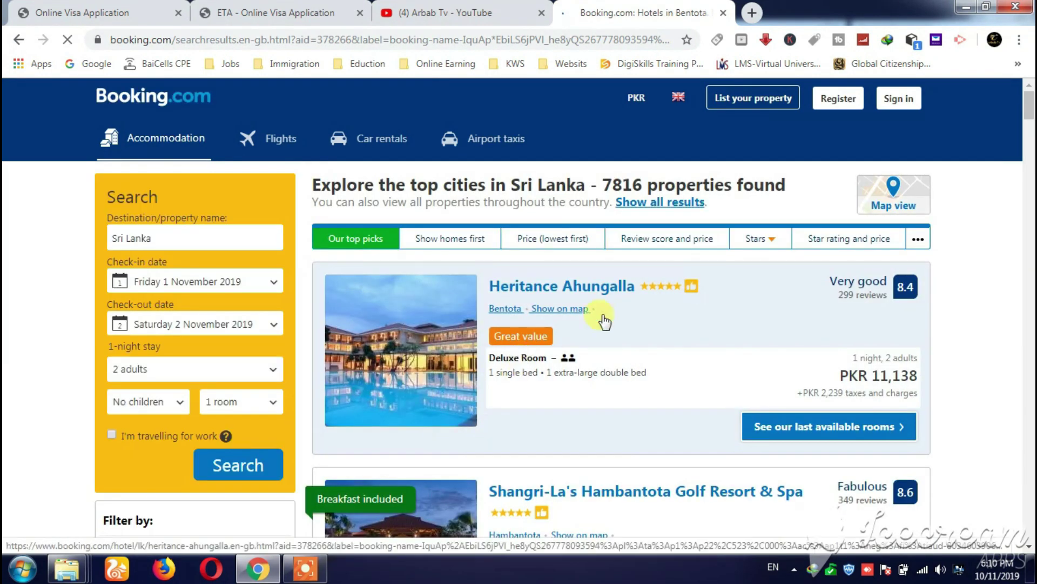
- Open Heritance Ahungalla, select its address, and return to the ETA form's Address in Sri Lanka field
scroll(524, 325, down, 5)
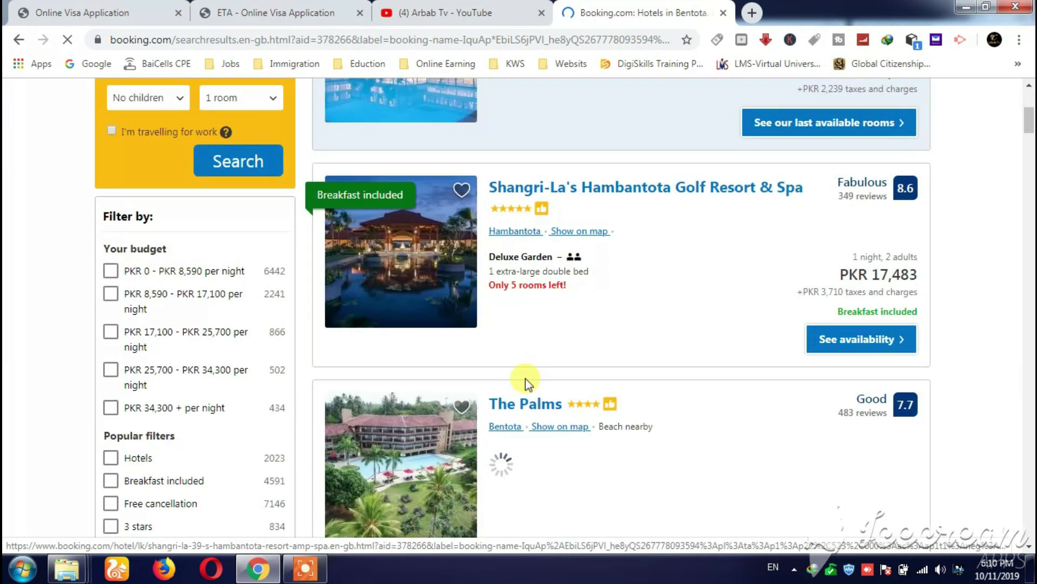
scroll(530, 351, up, 5)
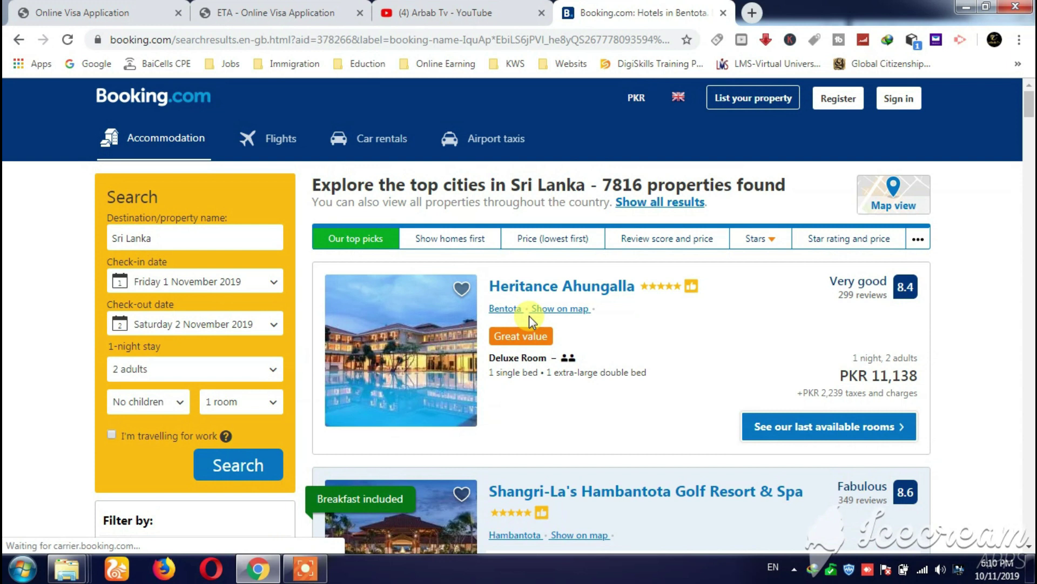
click(528, 288)
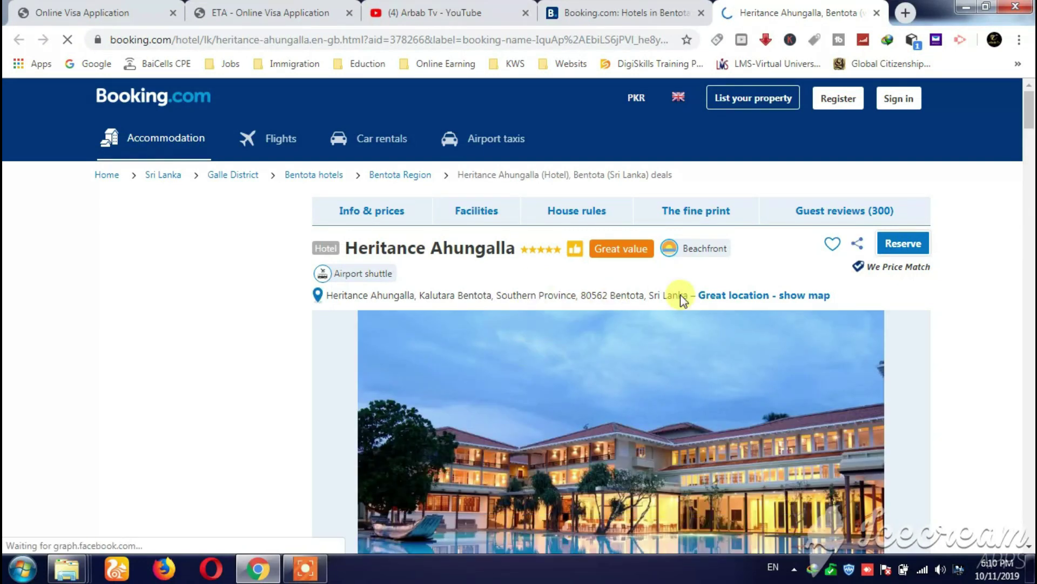
scroll(641, 289, down, 2)
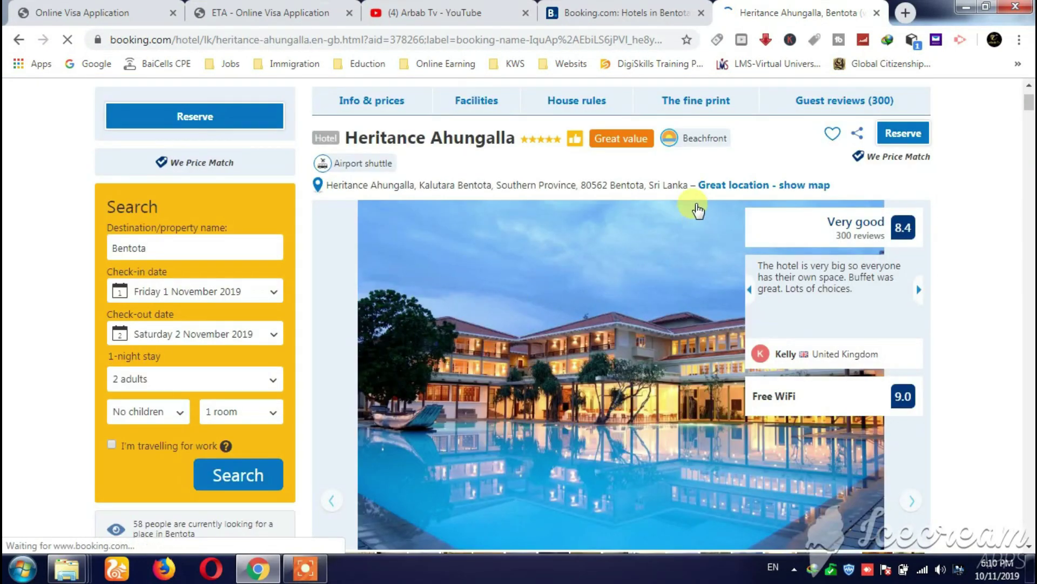
drag(690, 188, 324, 195)
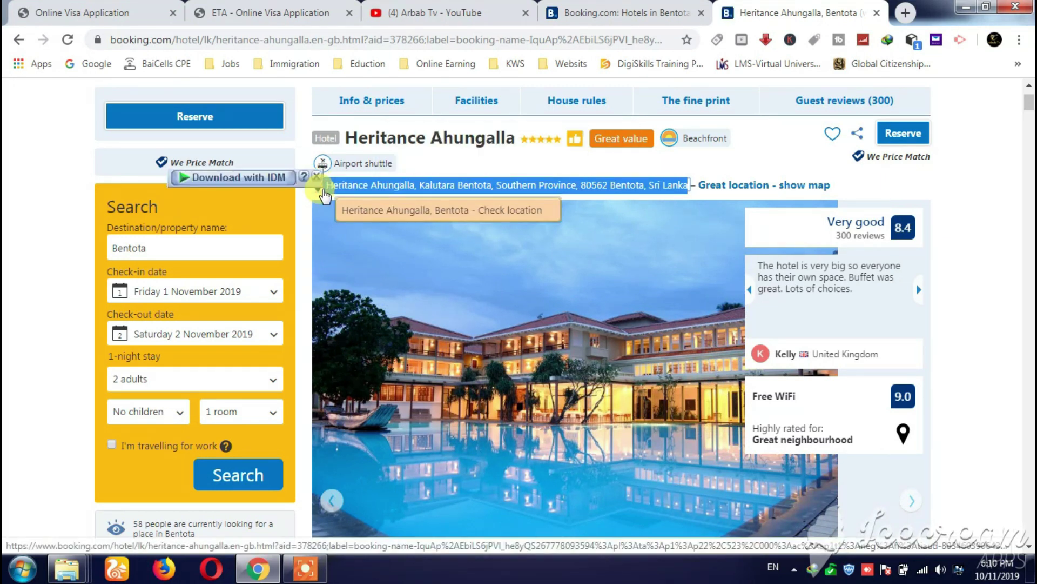
click(300, 9)
click(504, 238)
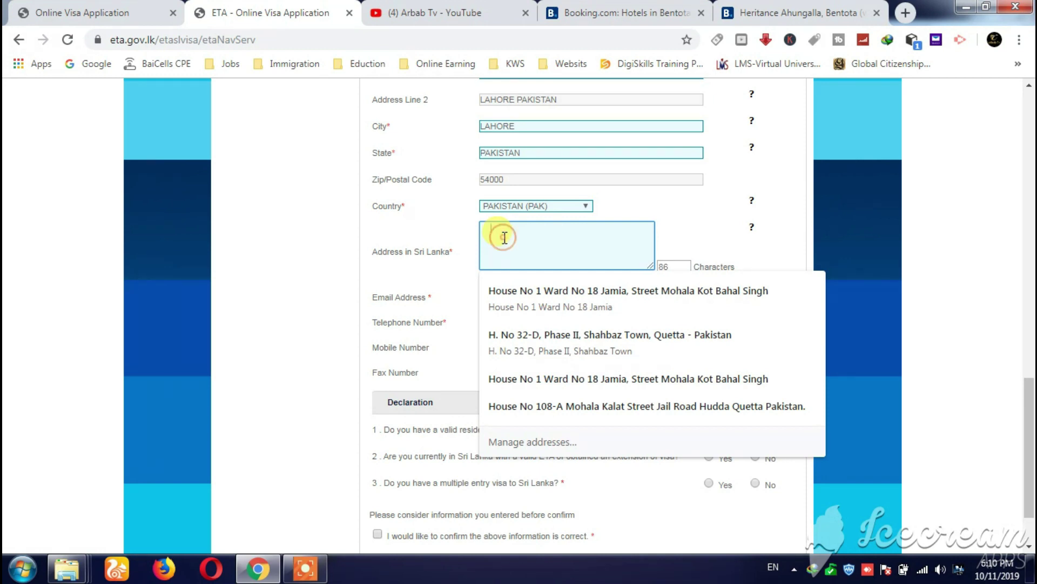
- Enter COLOMBO SRILANK as the Address in Sri Lanka, leaving 70 characters
key(ctrl+5)
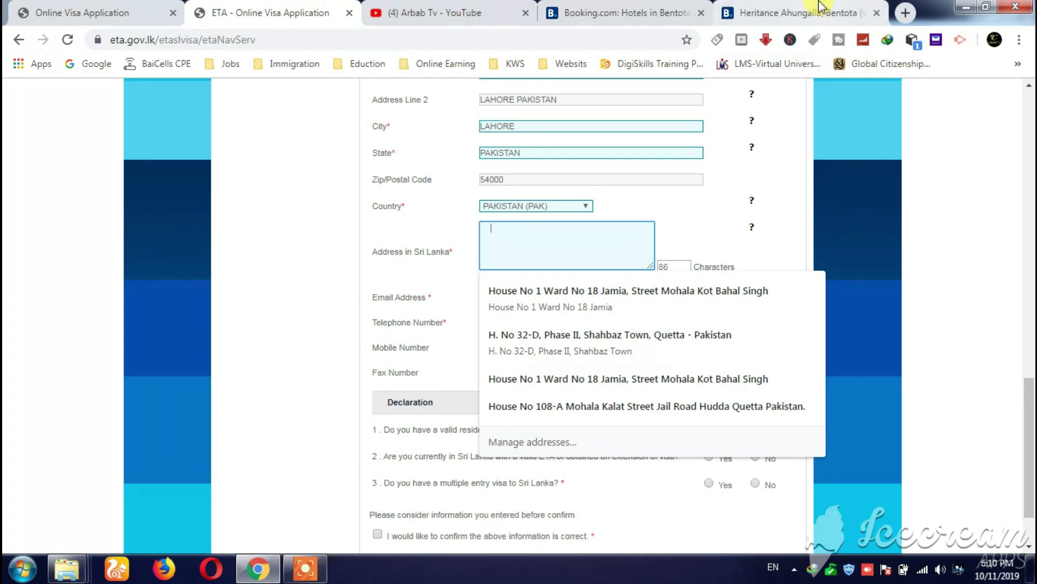
key(ctrl+2)
click(524, 237)
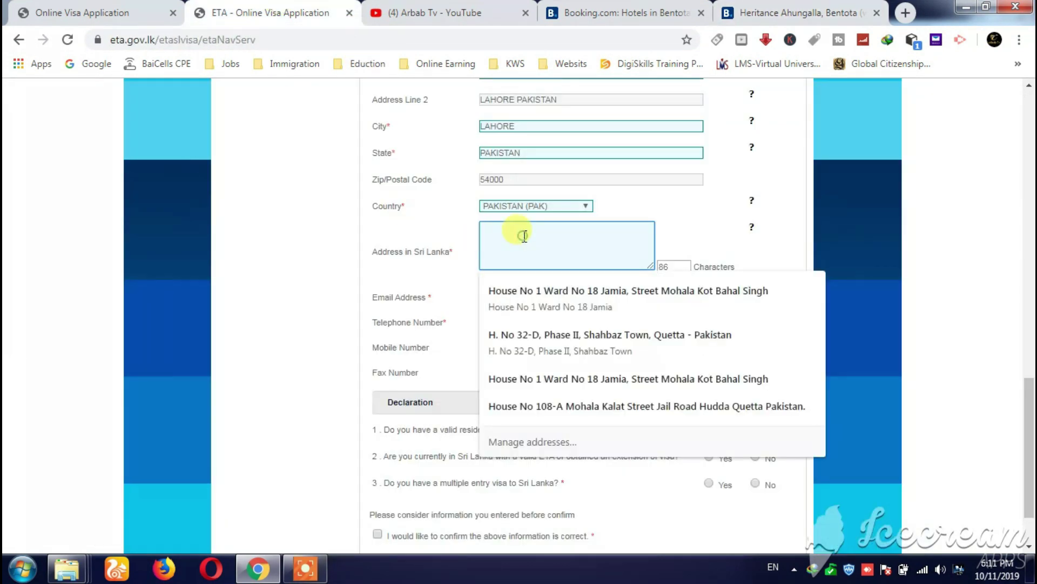
text(COLo)
text(MBO Sr)
key(BackSpace)
text(RILANK)
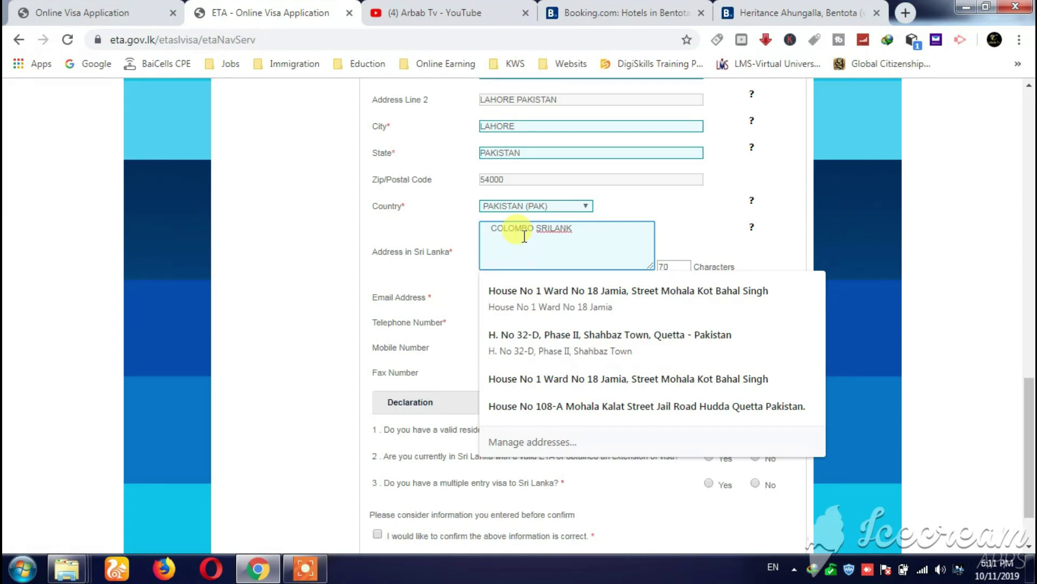
click(748, 220)
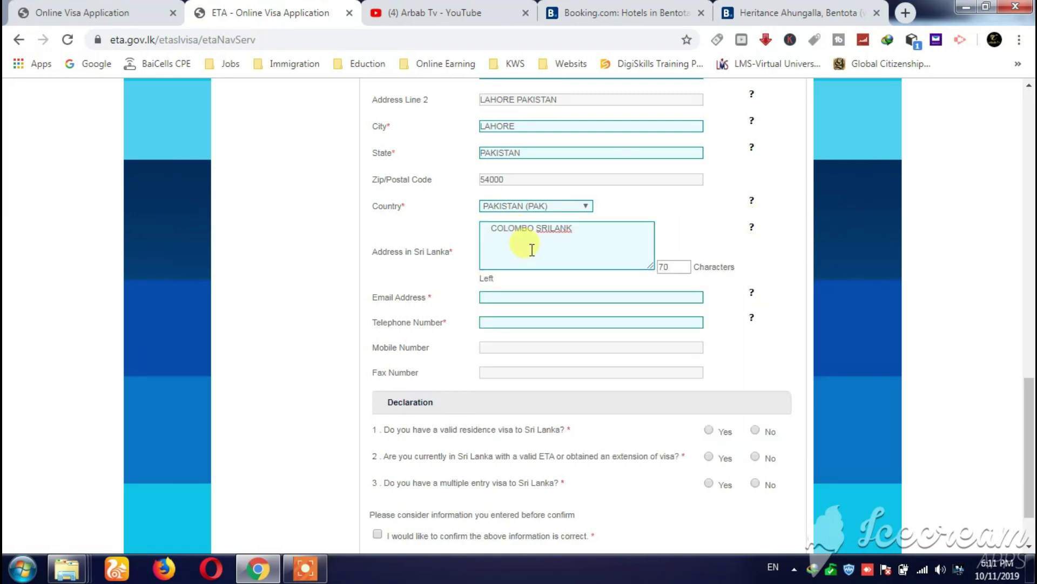
click(484, 304)
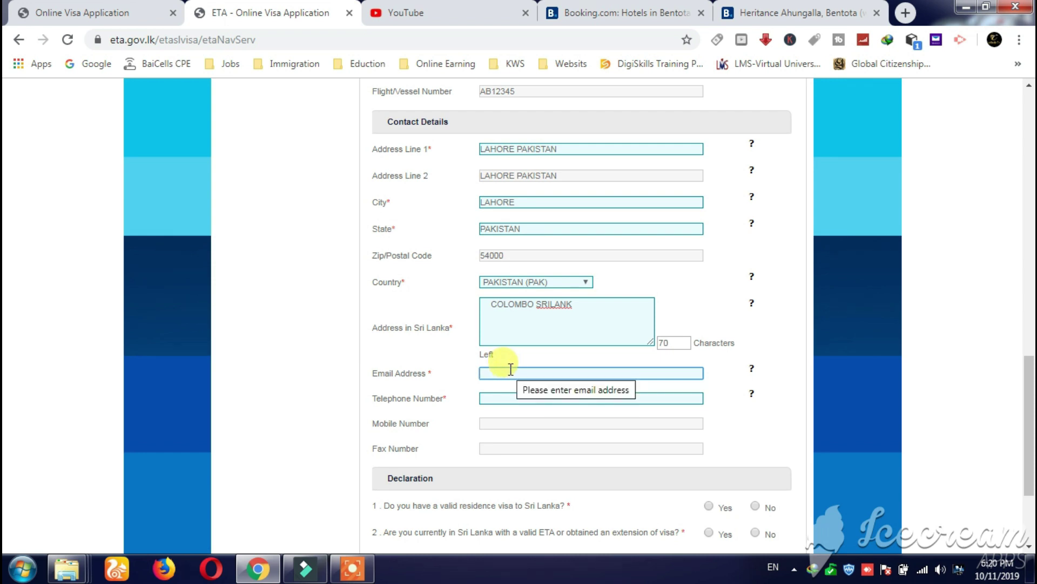
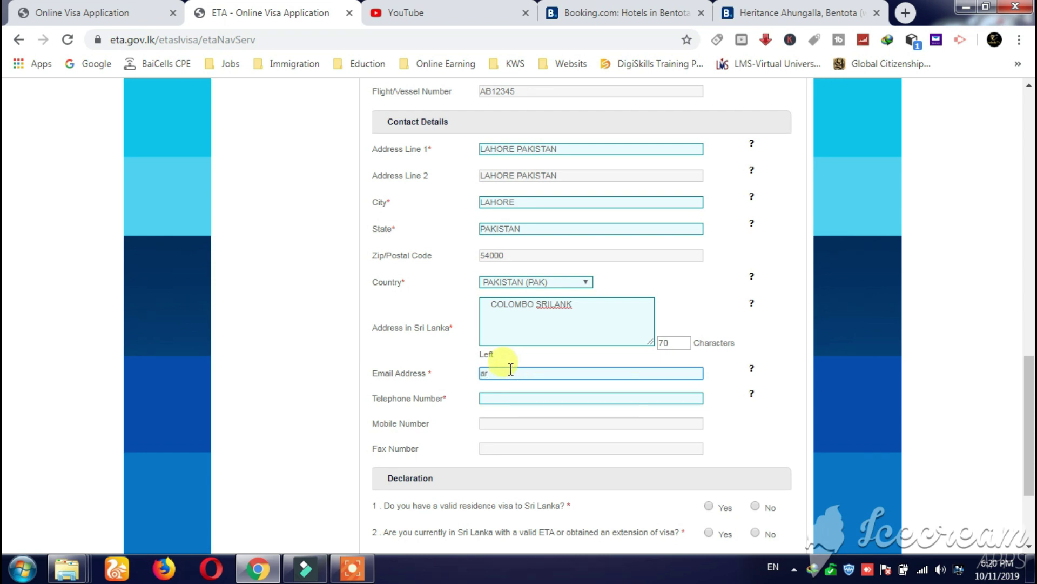
- Fill in the applicant's email address, telephone number and mobile number
click(513, 398)
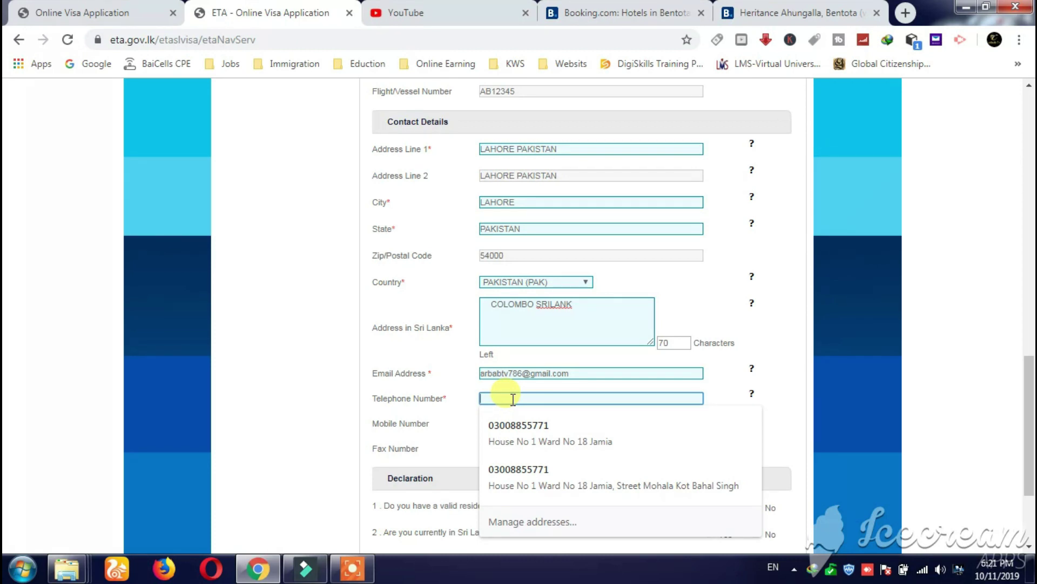
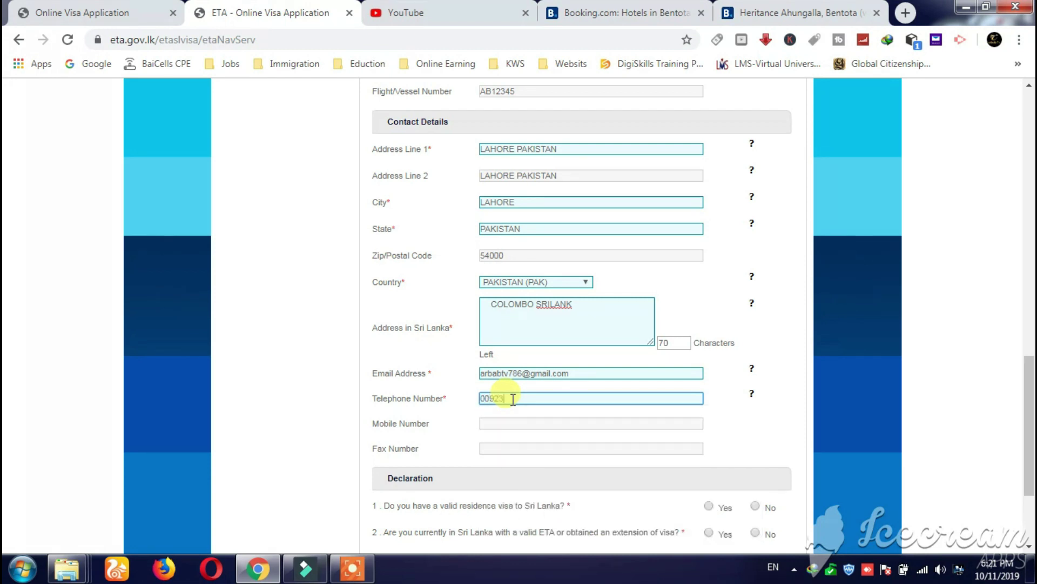
click(499, 425)
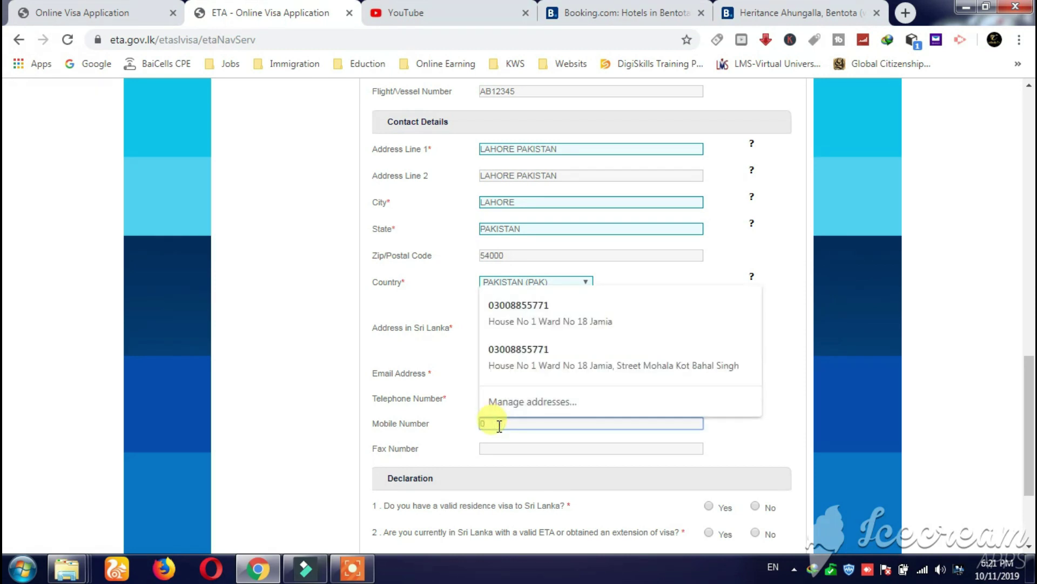
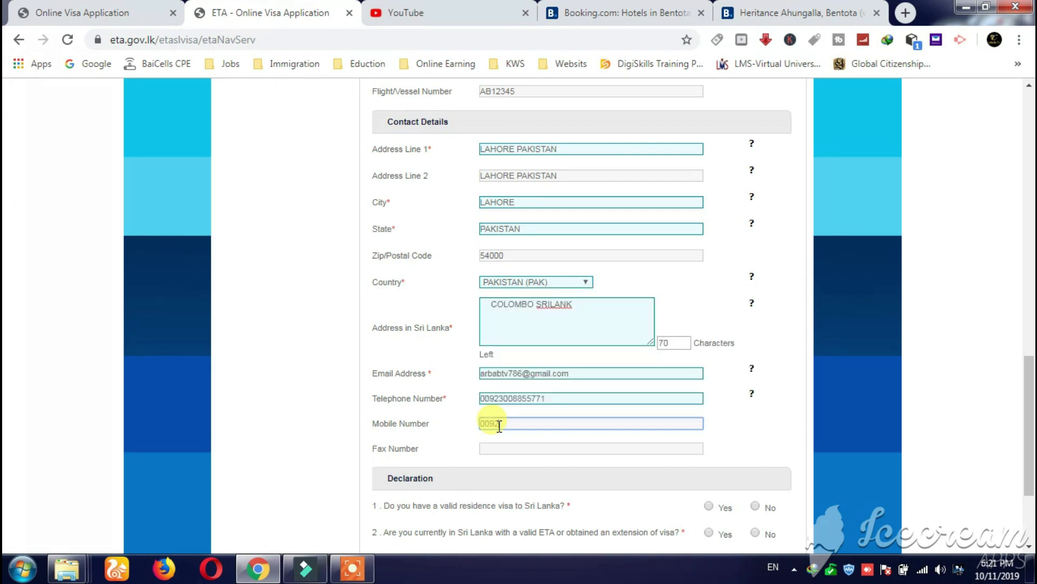
scroll(500, 427, down, 3)
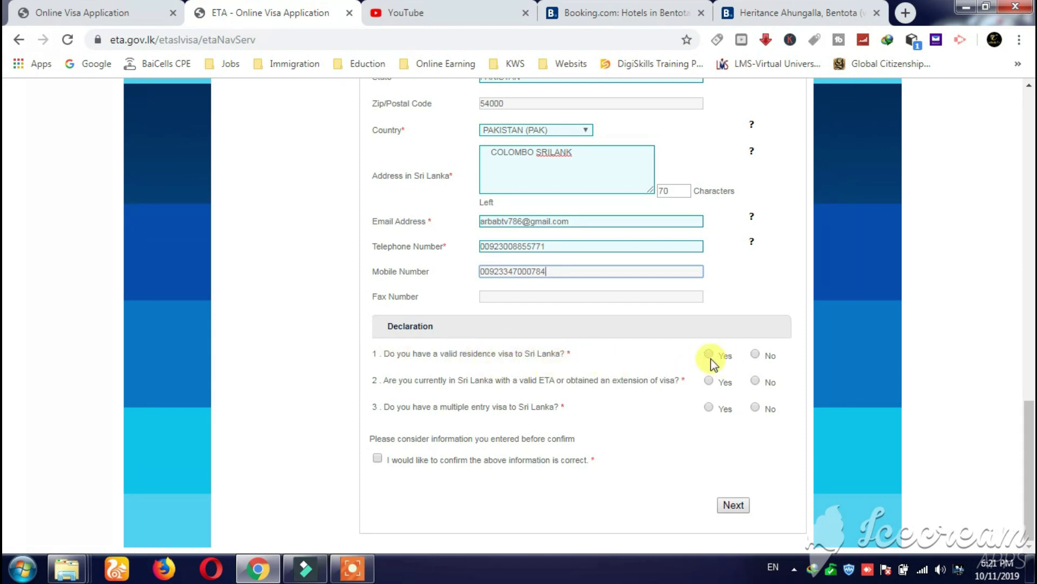
- Answer No to the residence visa, current ETA and multiple-entry visa questions, confirm, and submit
click(757, 354)
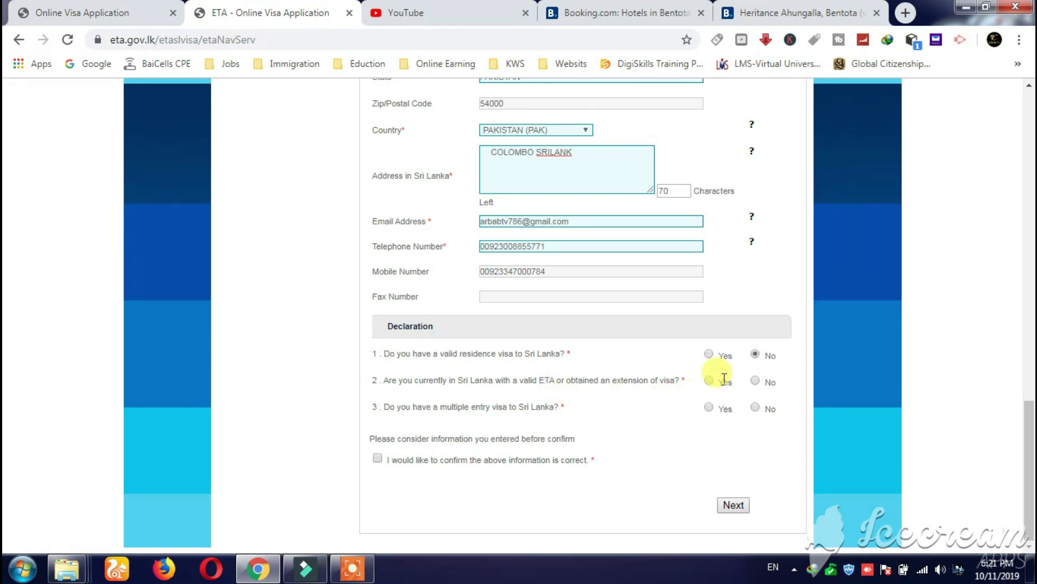
click(756, 382)
click(756, 408)
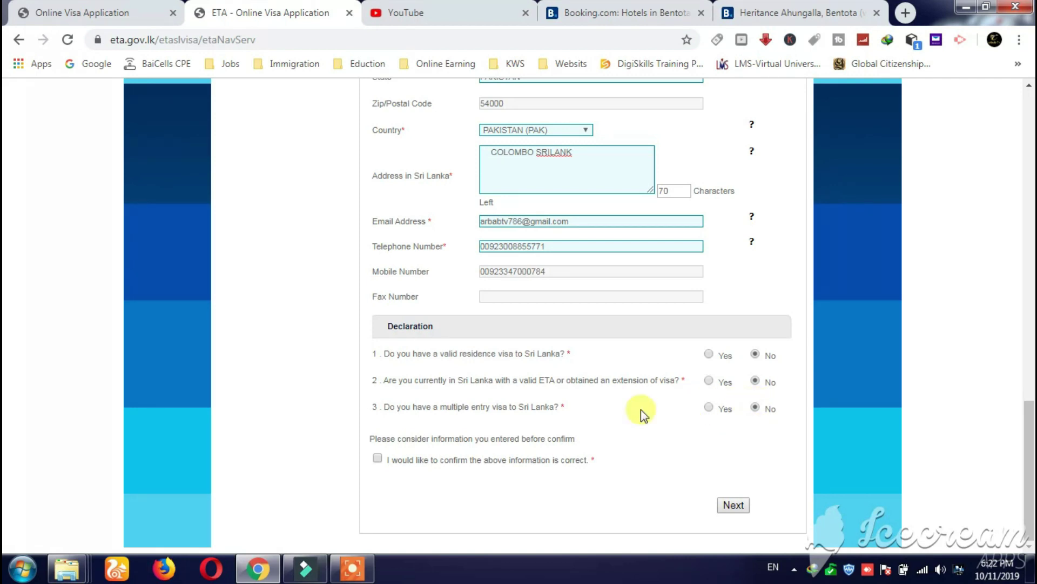
click(377, 459)
click(735, 505)
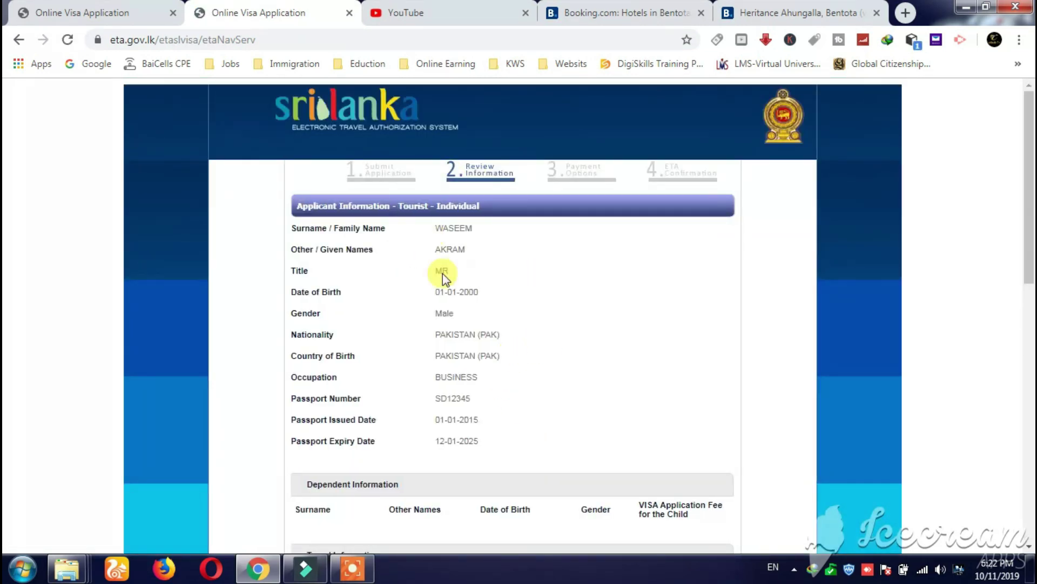
scroll(480, 249, down, 7)
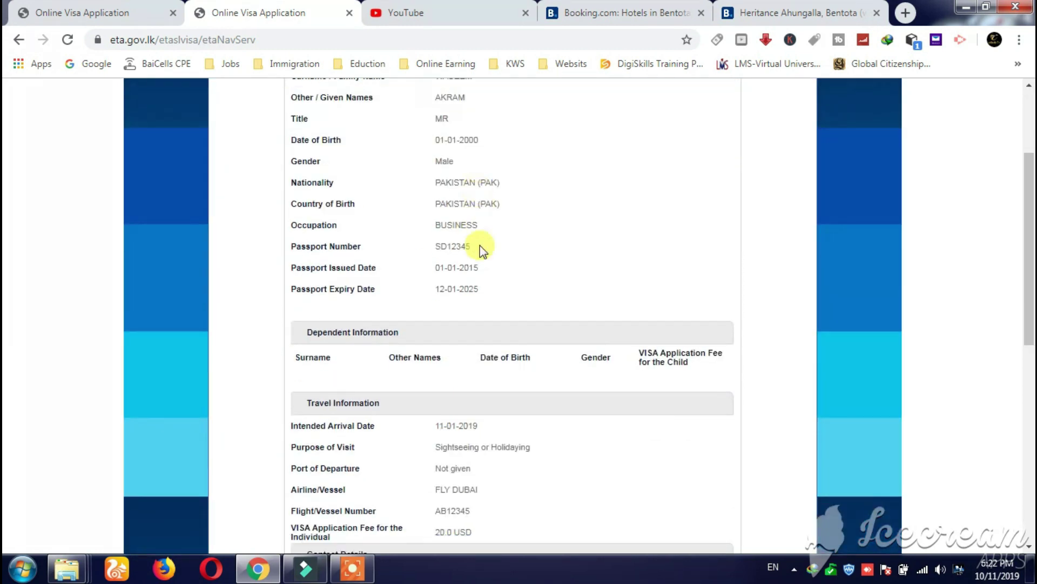
scroll(480, 289, down, 2)
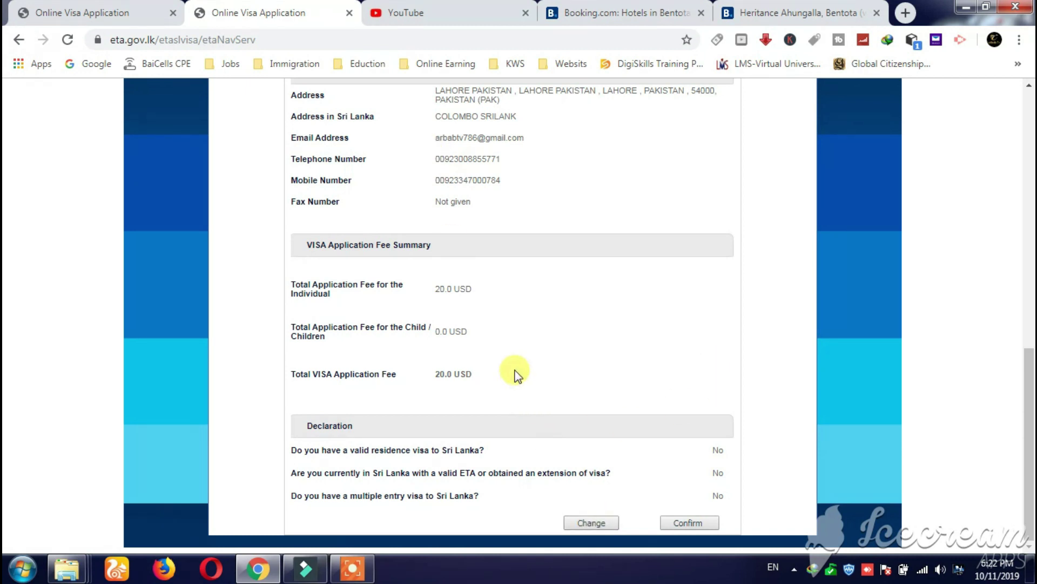
scroll(429, 344, up, 9)
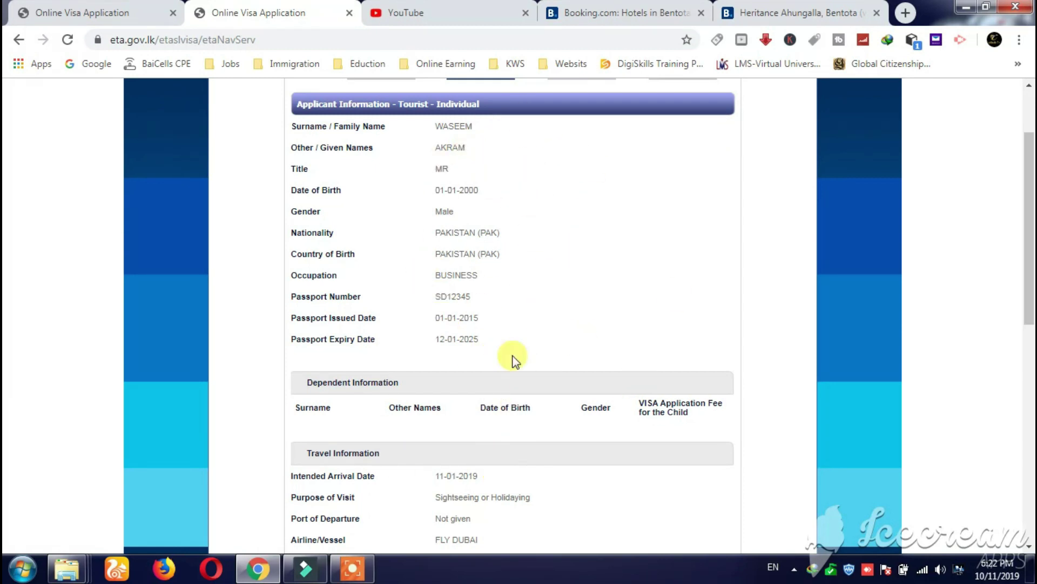
scroll(567, 318, down, 10)
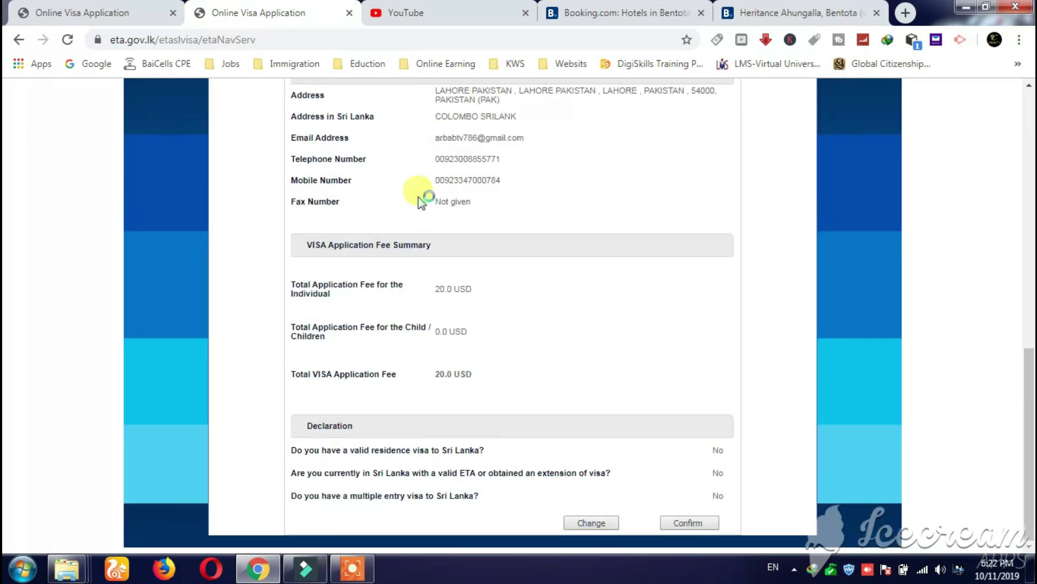
- Confirm the reviewed details, accepting the confirmation prompt and the fraud warning
click(692, 523)
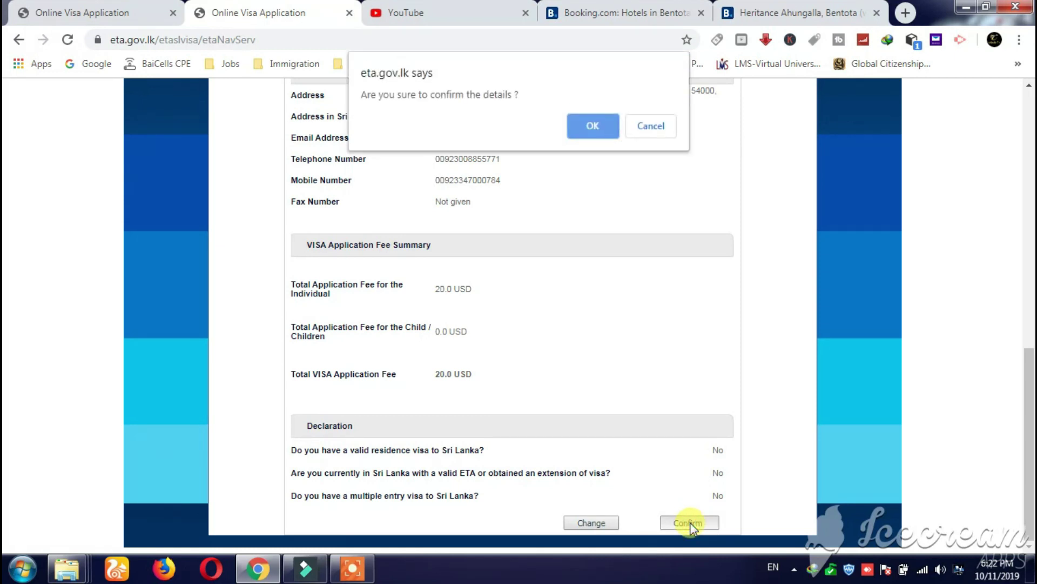
click(590, 126)
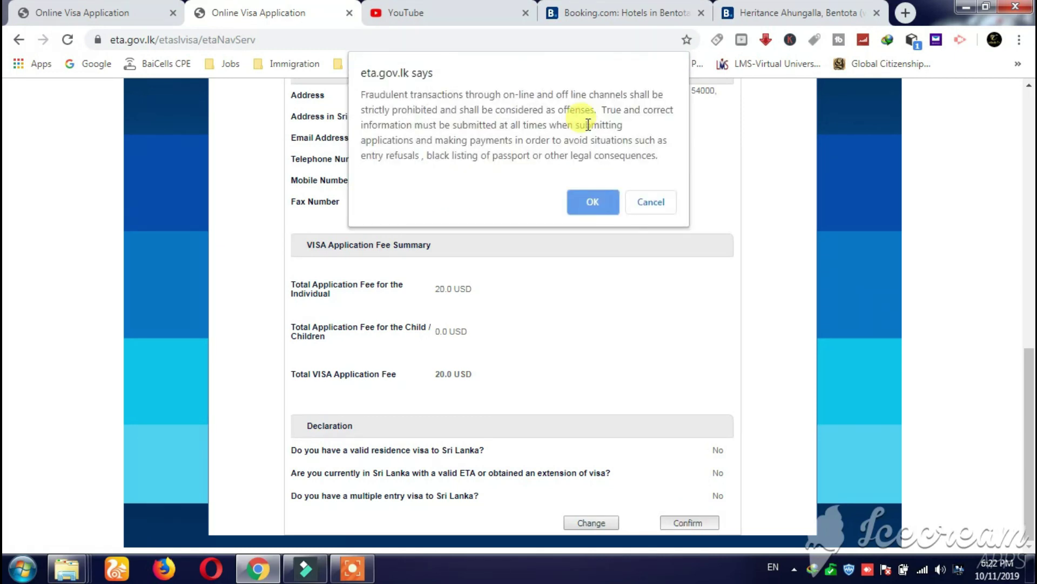
click(589, 201)
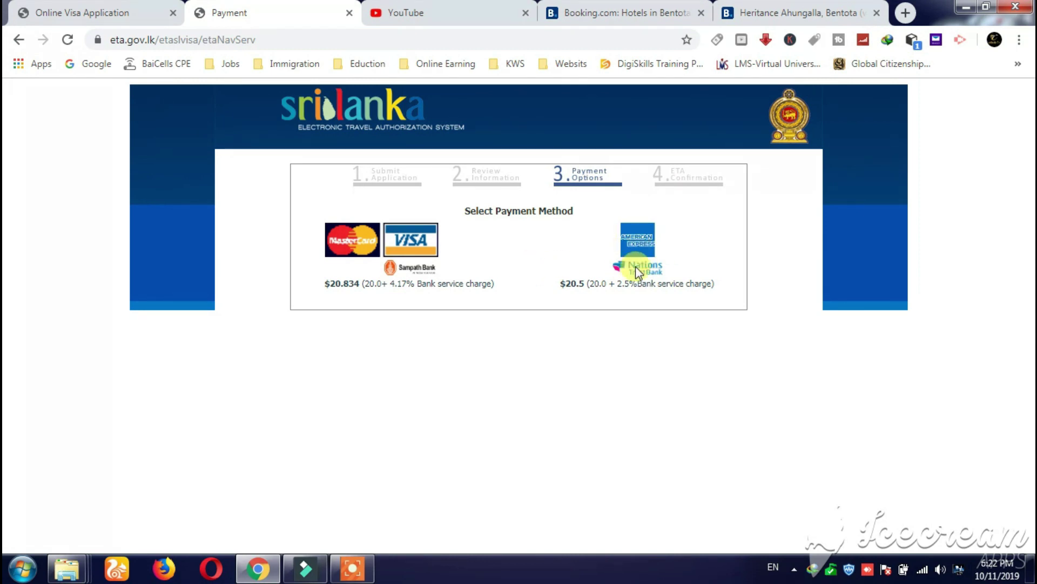
- Choose the MasterCard/Visa (Sampath Bank) payment method
click(353, 242)
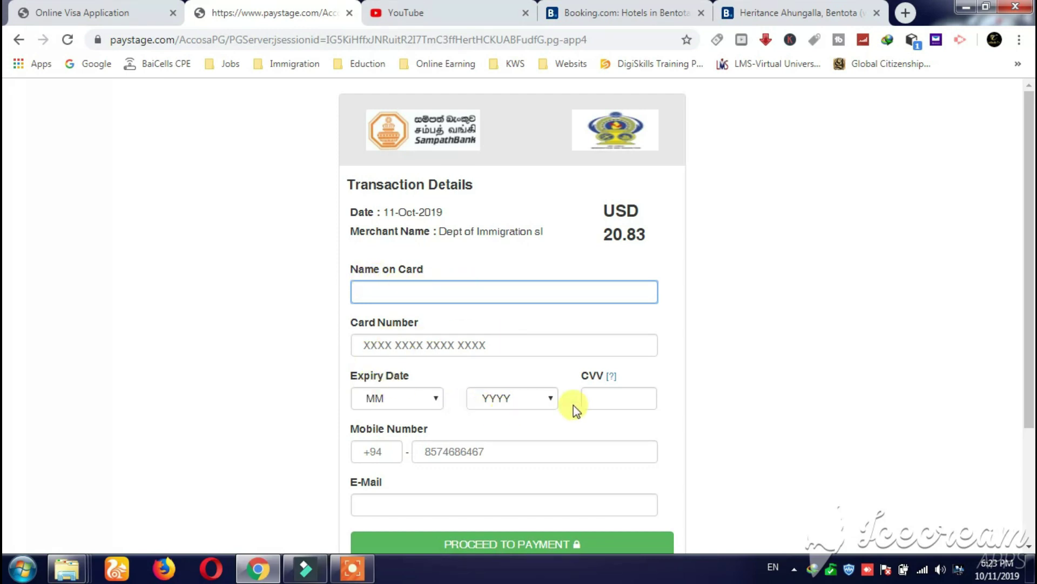
- Scroll through the blank Sampath Bank card payment form
scroll(639, 397, down, 2)
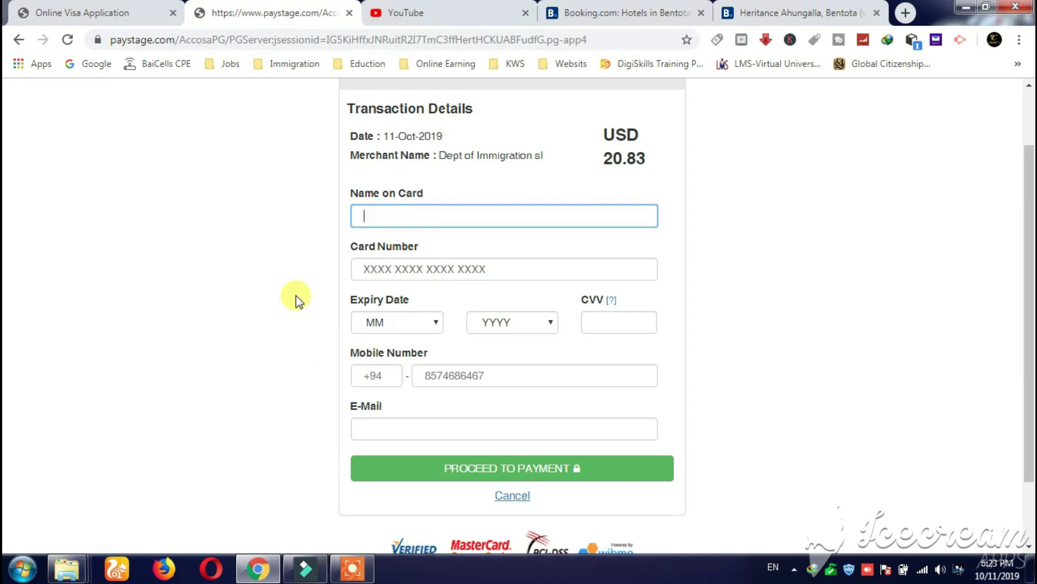
scroll(297, 301, down, 2)
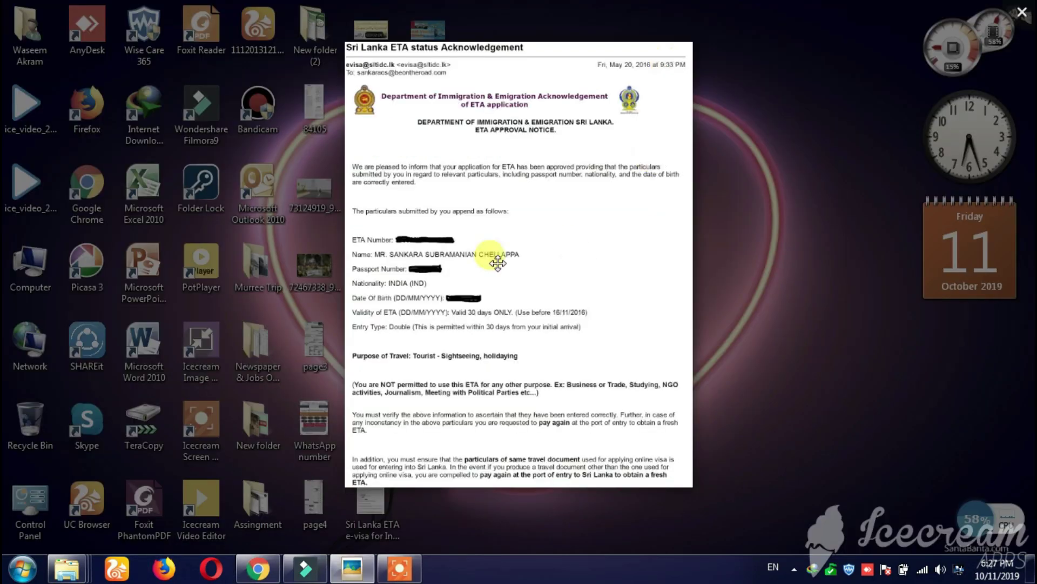
scroll(481, 243, up, 4)
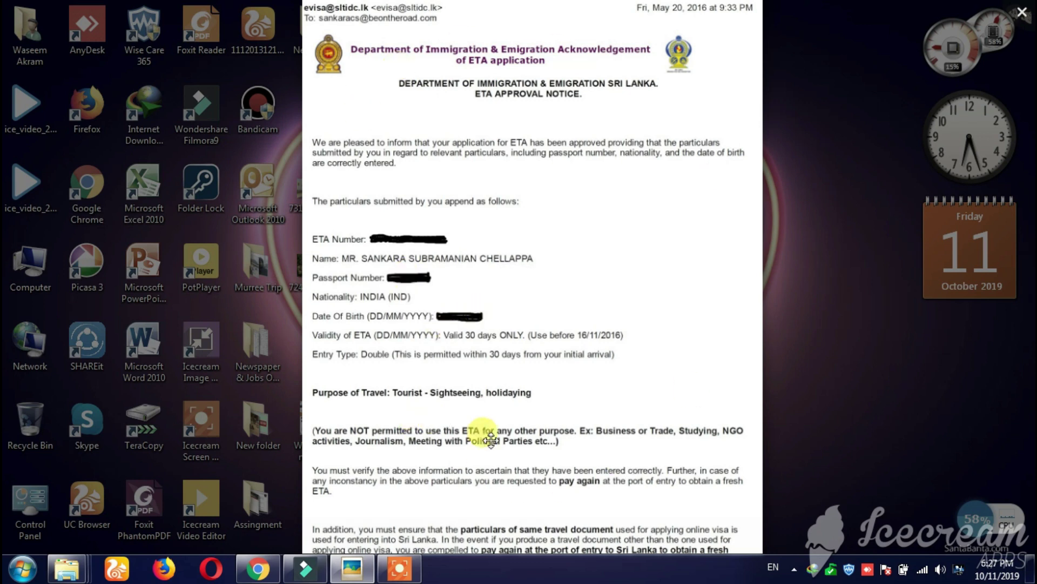
drag(481, 430, 488, 398)
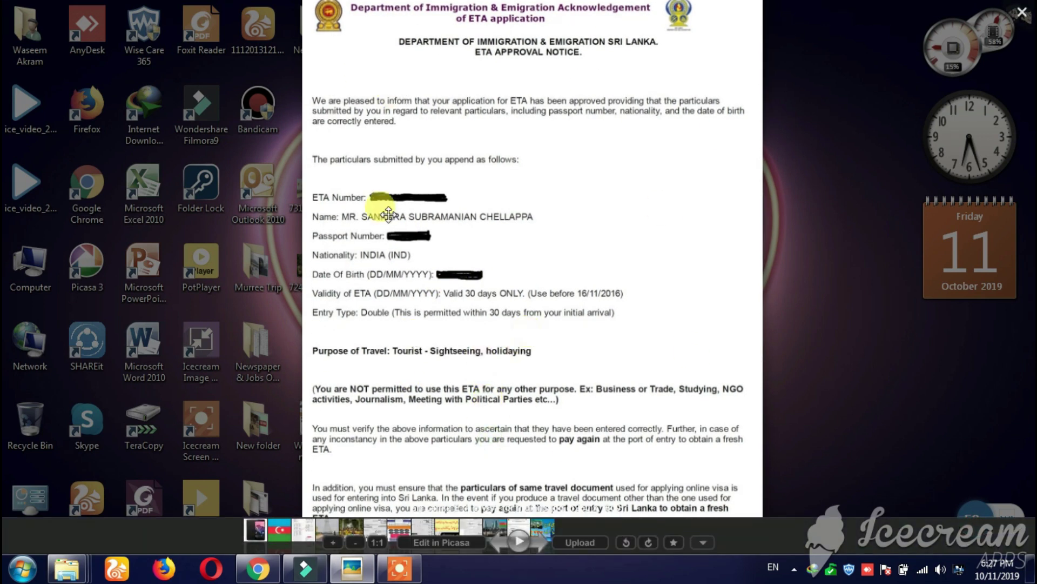
drag(428, 424, 426, 417)
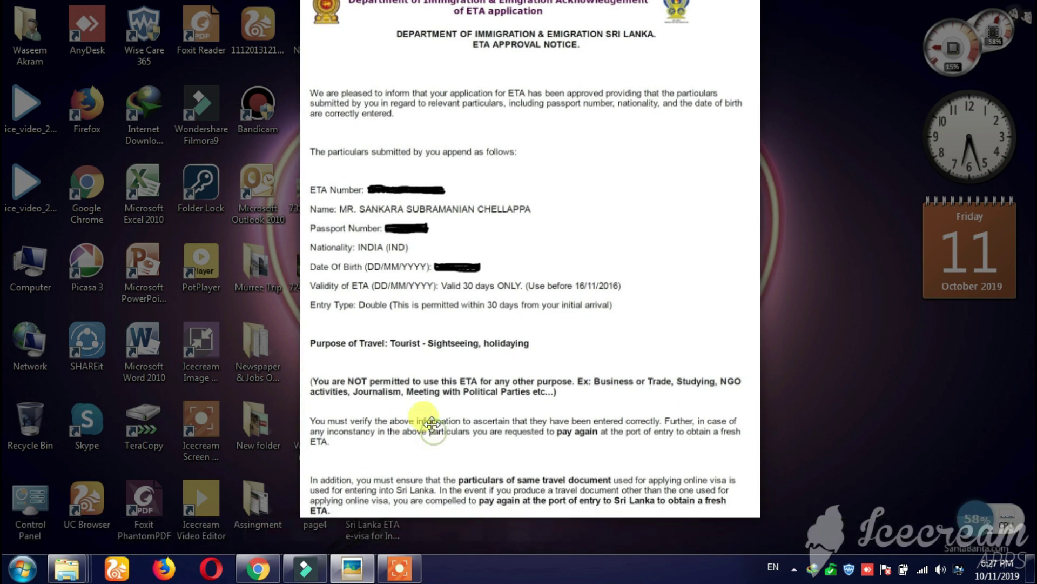
scroll(659, 447, up, 1)
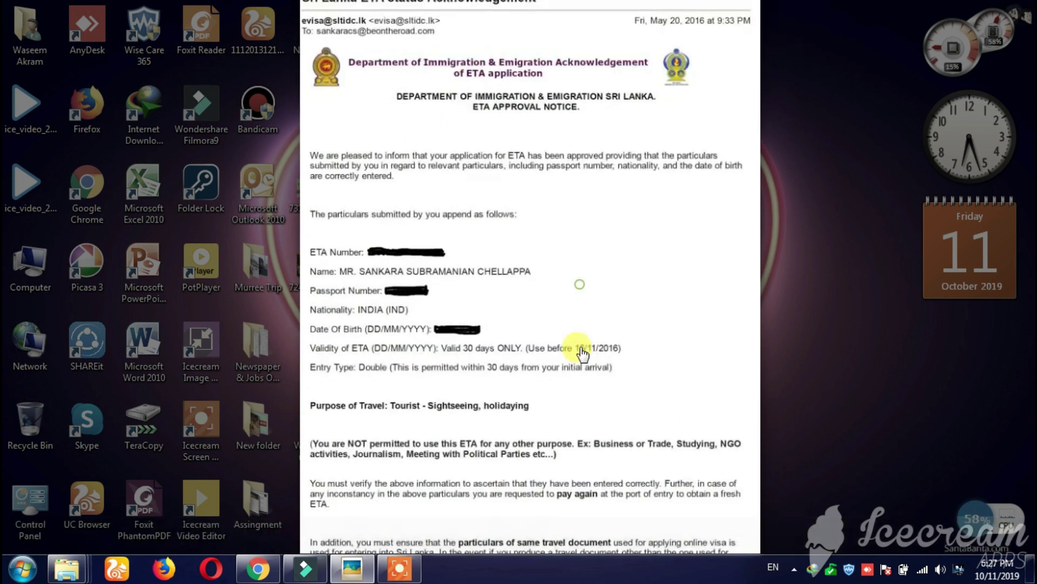